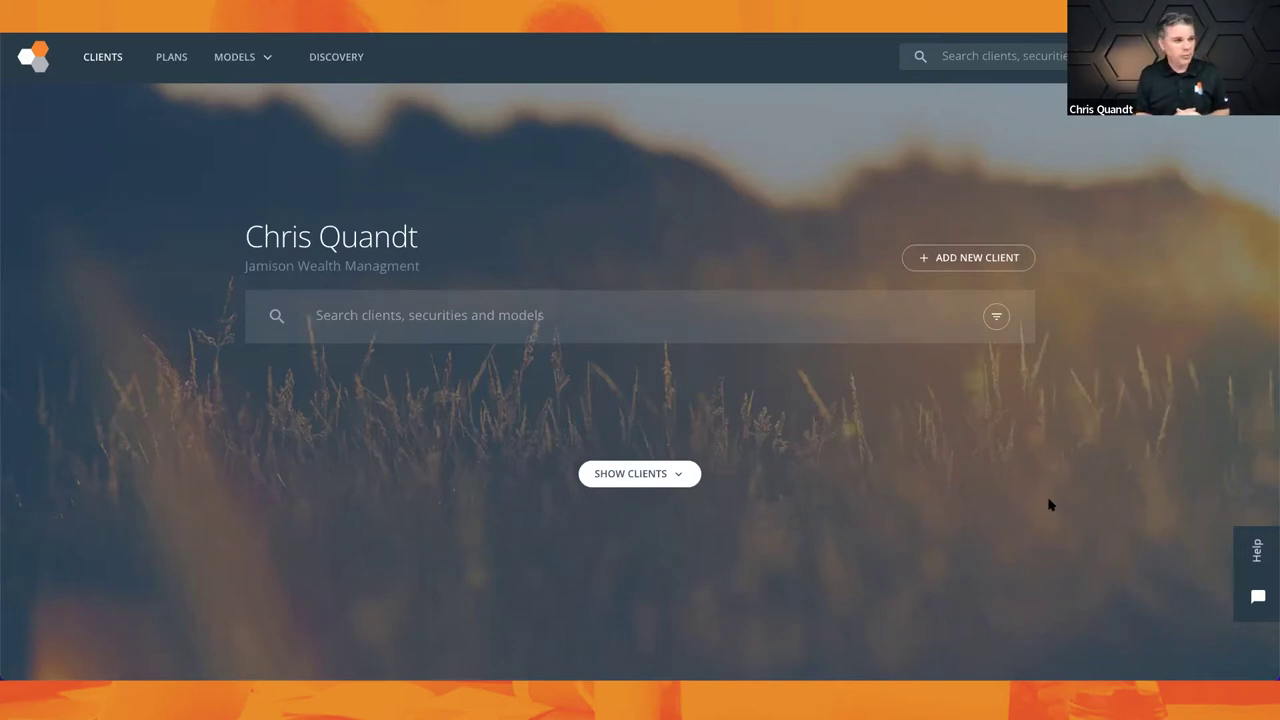
- Add a new client by manual entry, entering the client's full name
click(968, 258)
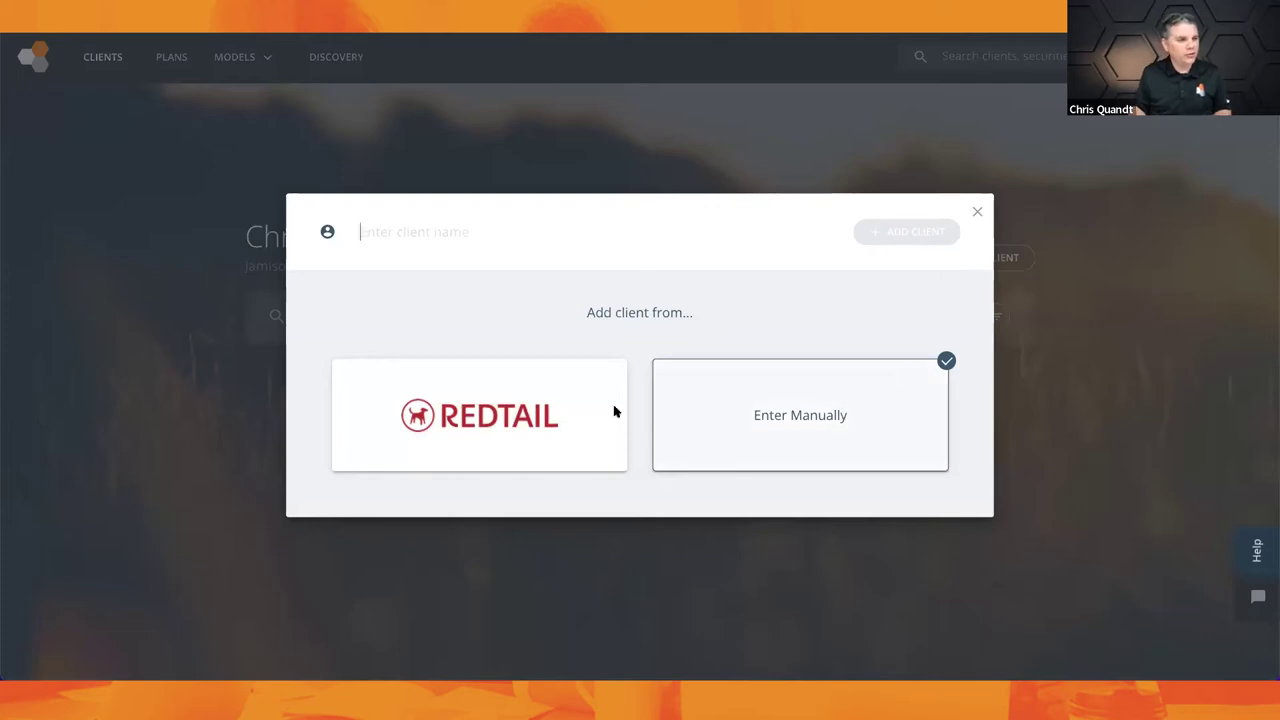
click(519, 232)
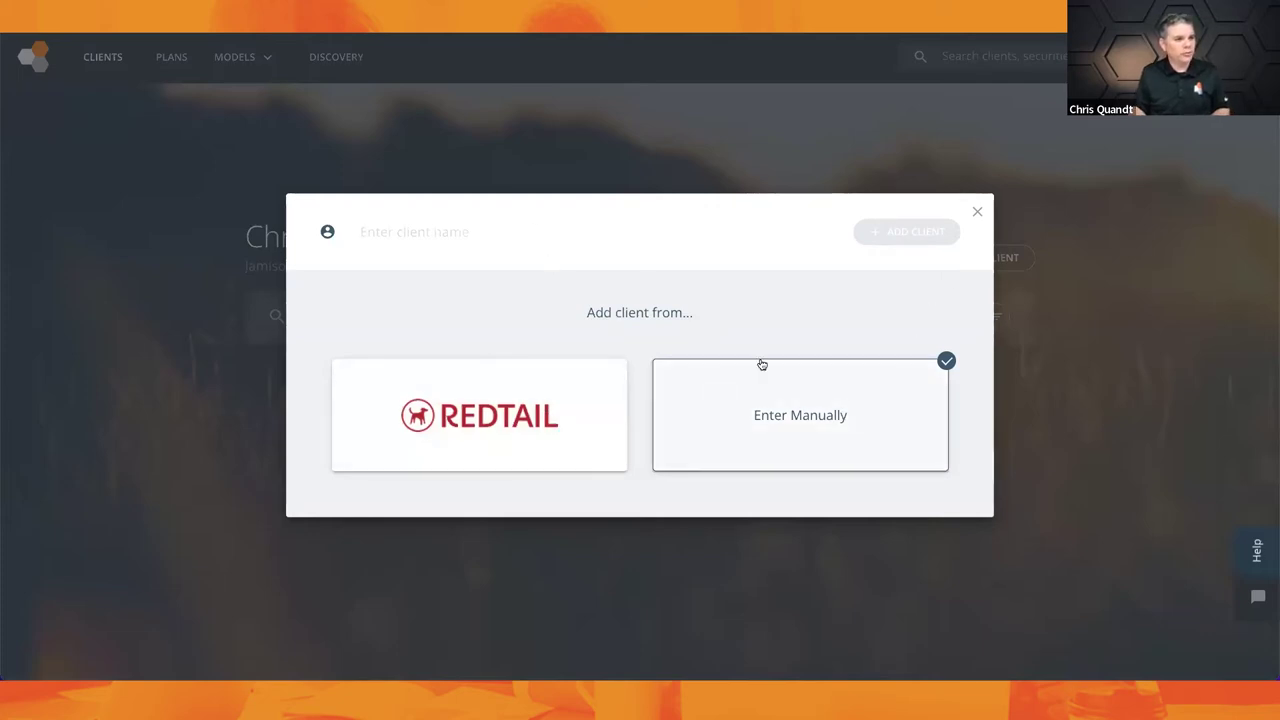
text(Sal)
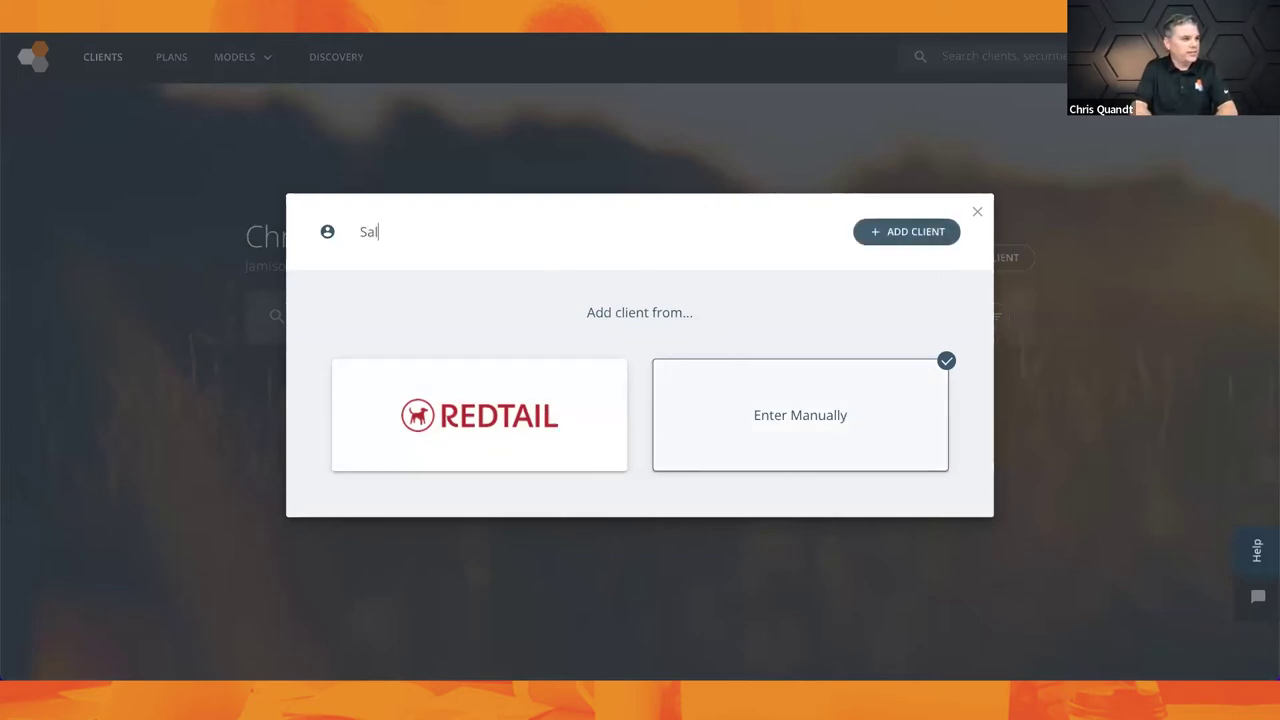
text(ly Smith)
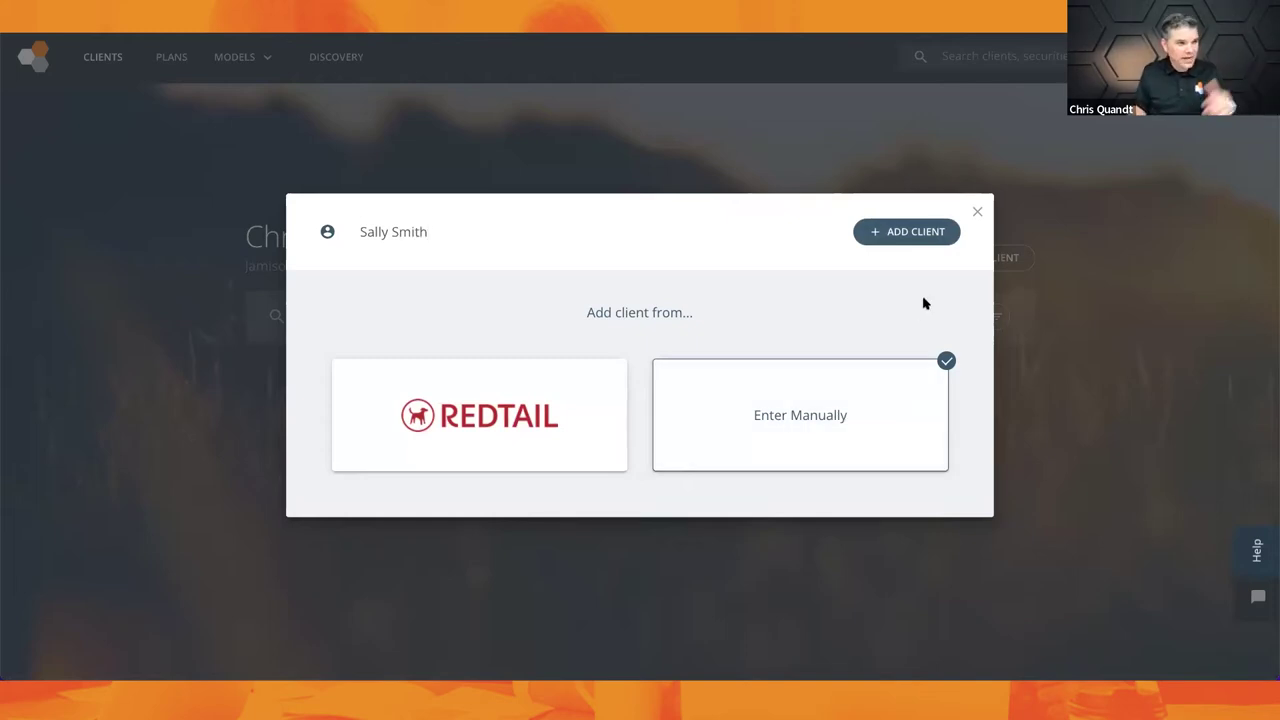
click(913, 235)
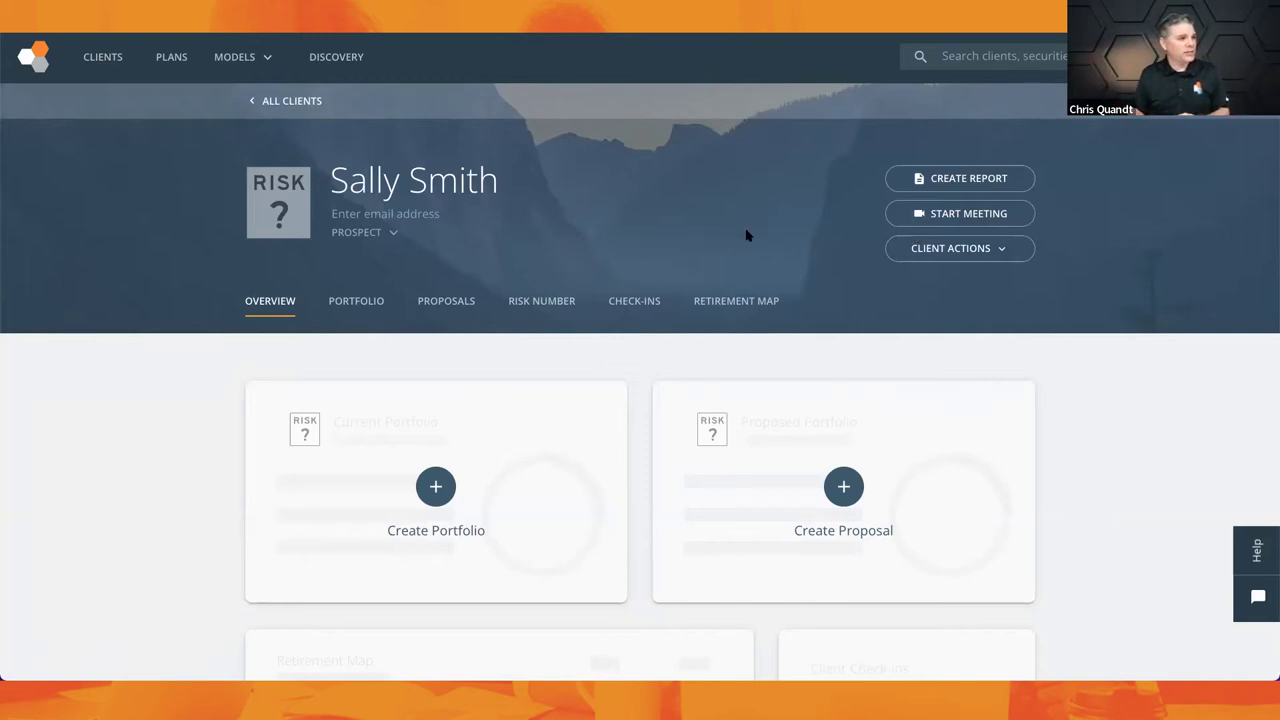
- Launch the Next-Gen Risk Assessment questionnaire for the new client from their Risk Number section, leaving the optional focus and investment amount blank
click(275, 199)
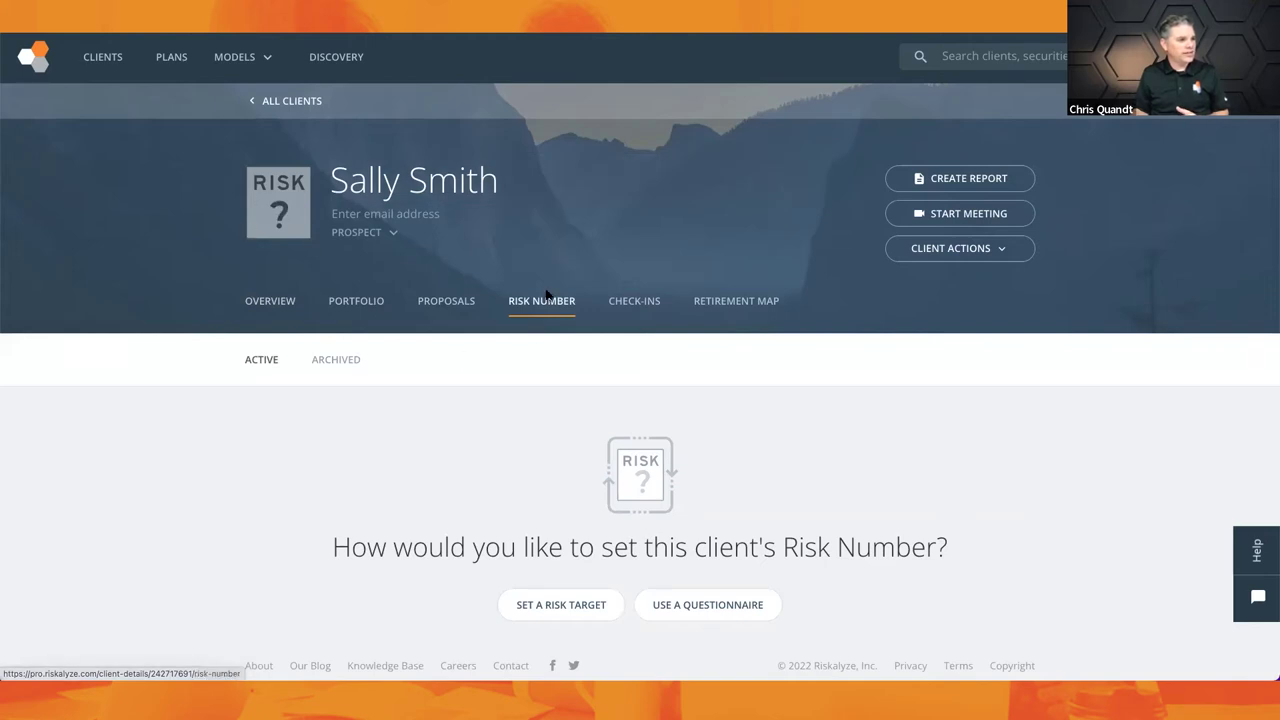
scroll(574, 334, down, 1)
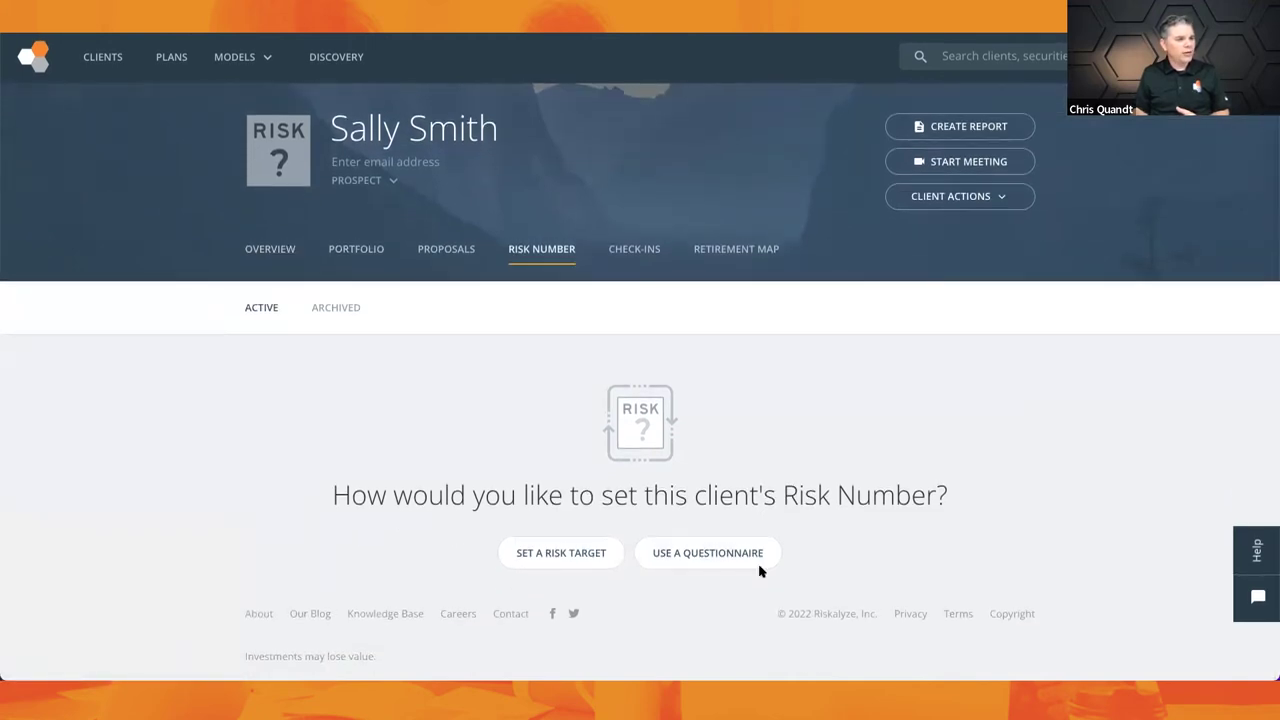
click(708, 556)
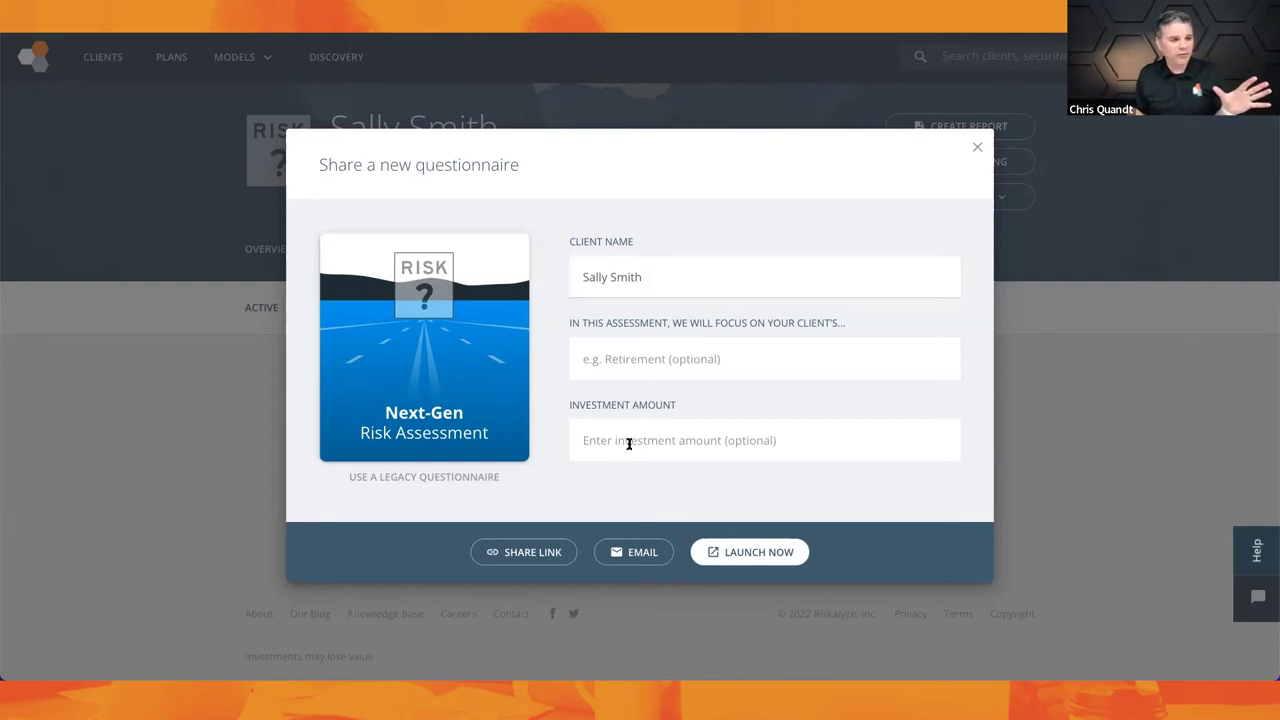
click(763, 556)
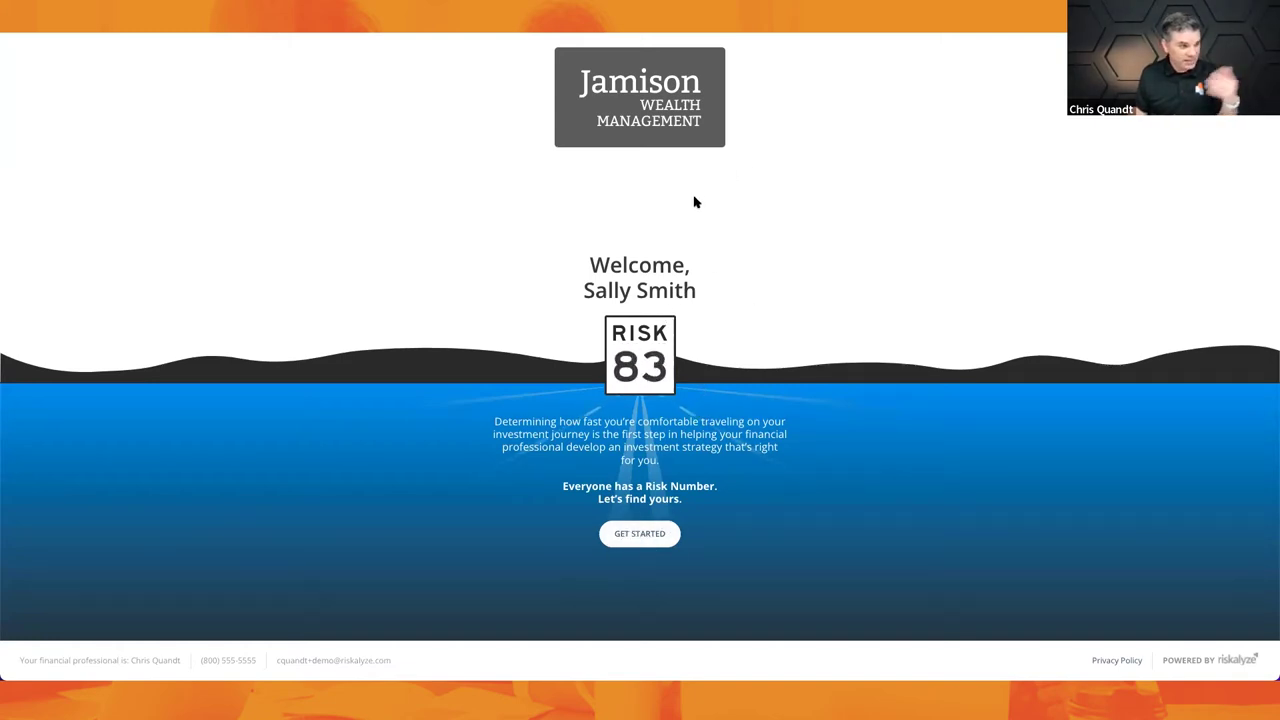
- Start the assessment and submit Retirement and Income as the primary financial goals
click(644, 538)
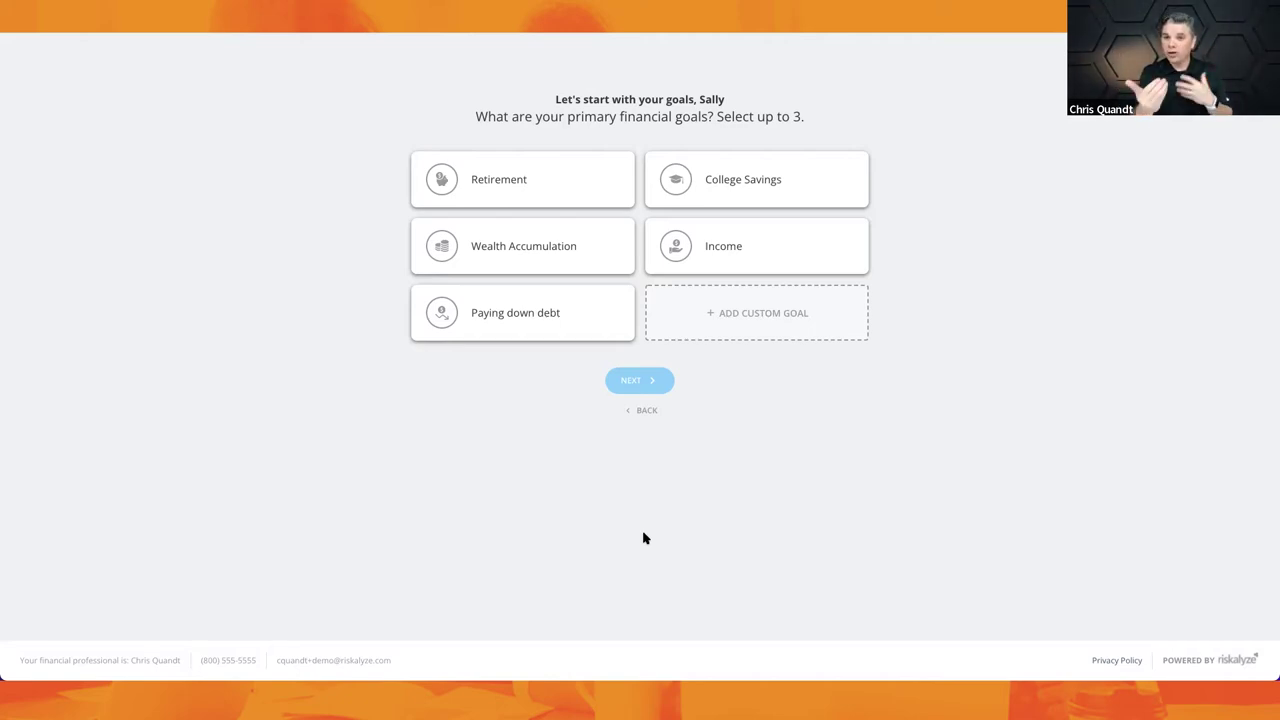
click(479, 185)
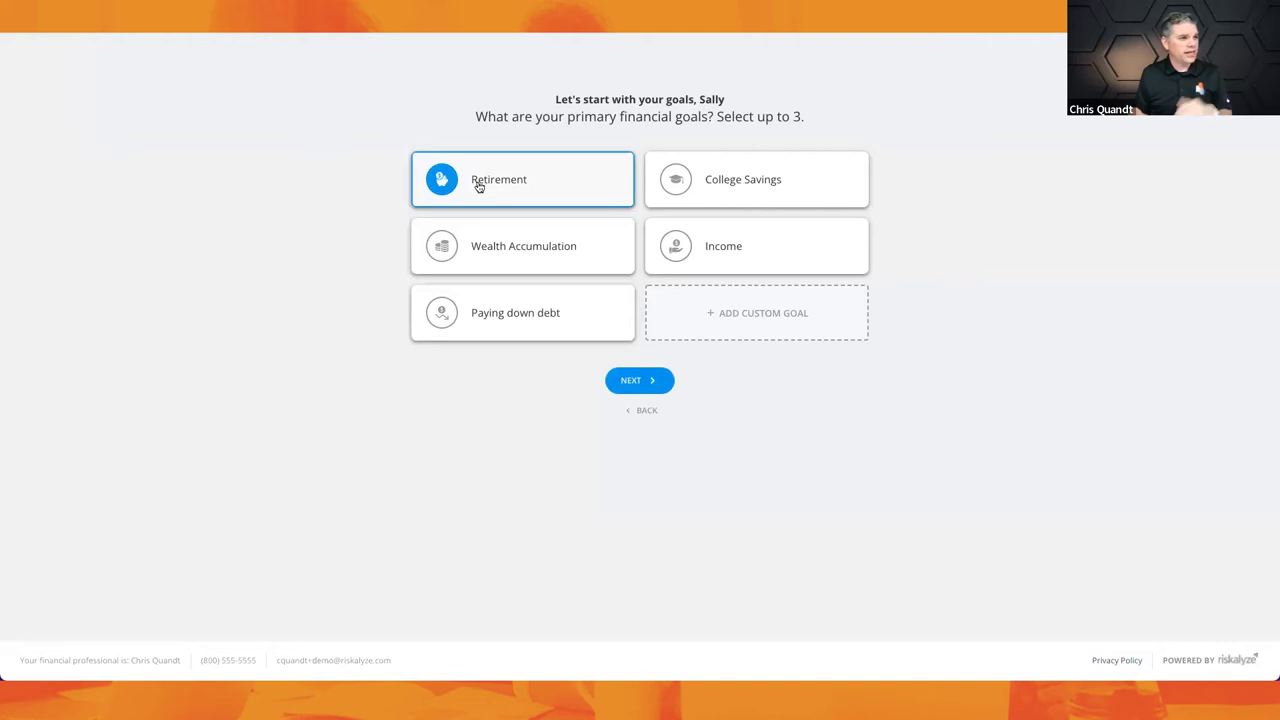
click(766, 252)
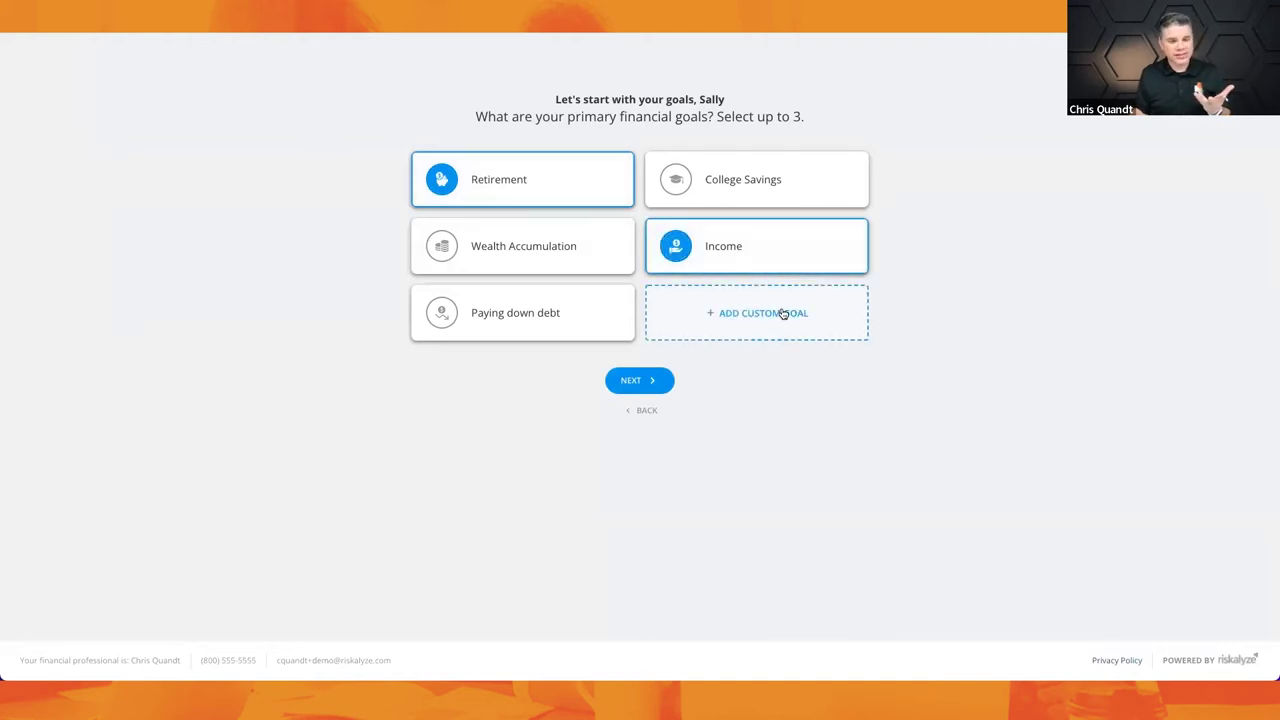
click(636, 384)
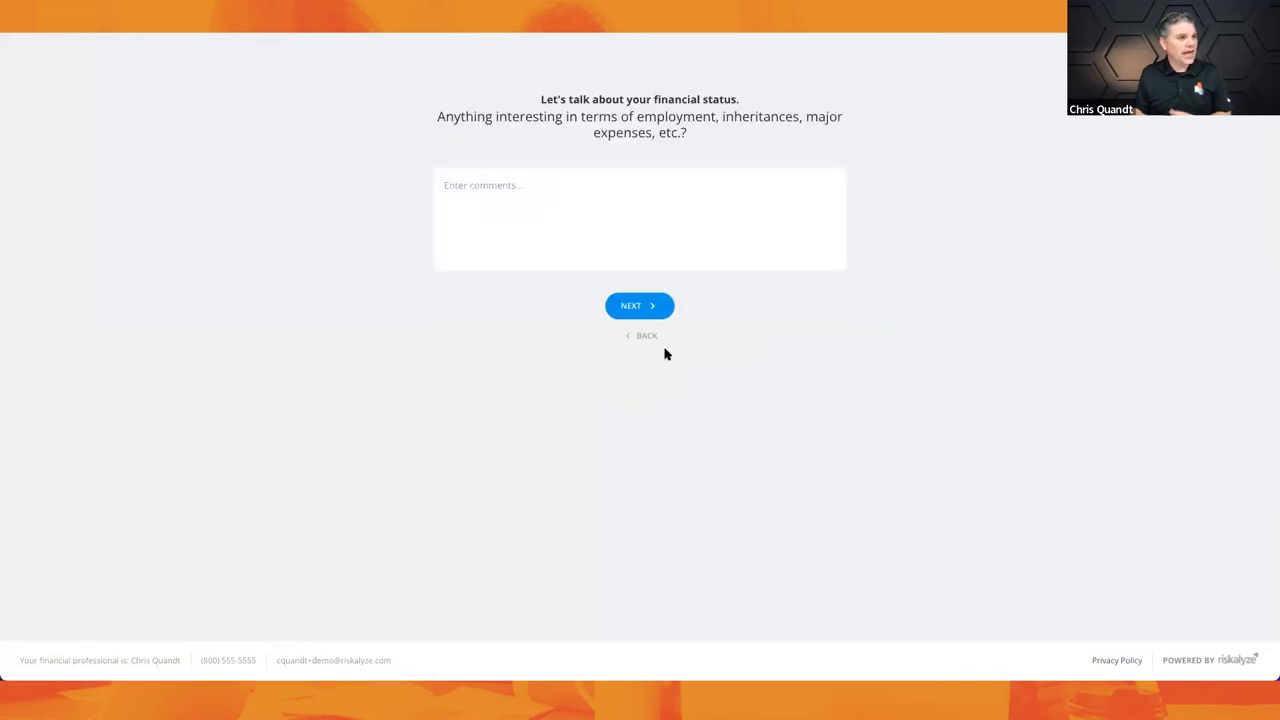
- Answer the financial status question with the comment "wants to buy a boat" and submit it
drag(437, 116, 789, 131)
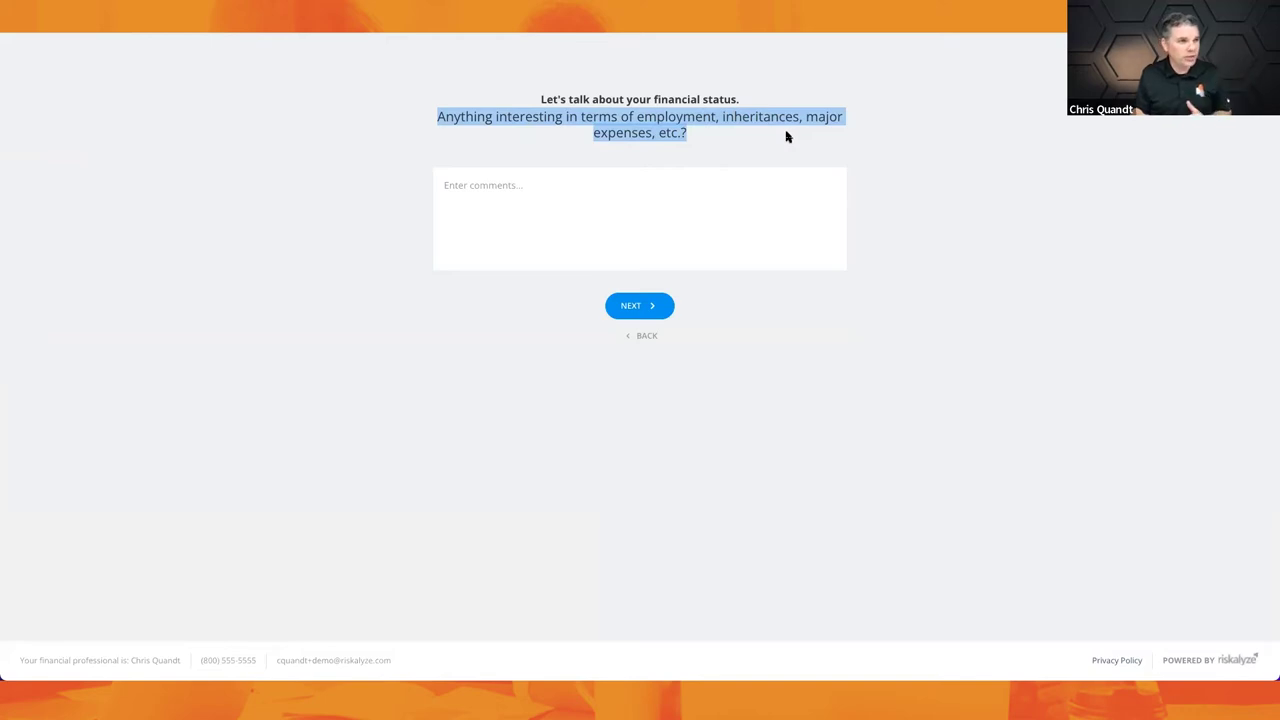
click(577, 190)
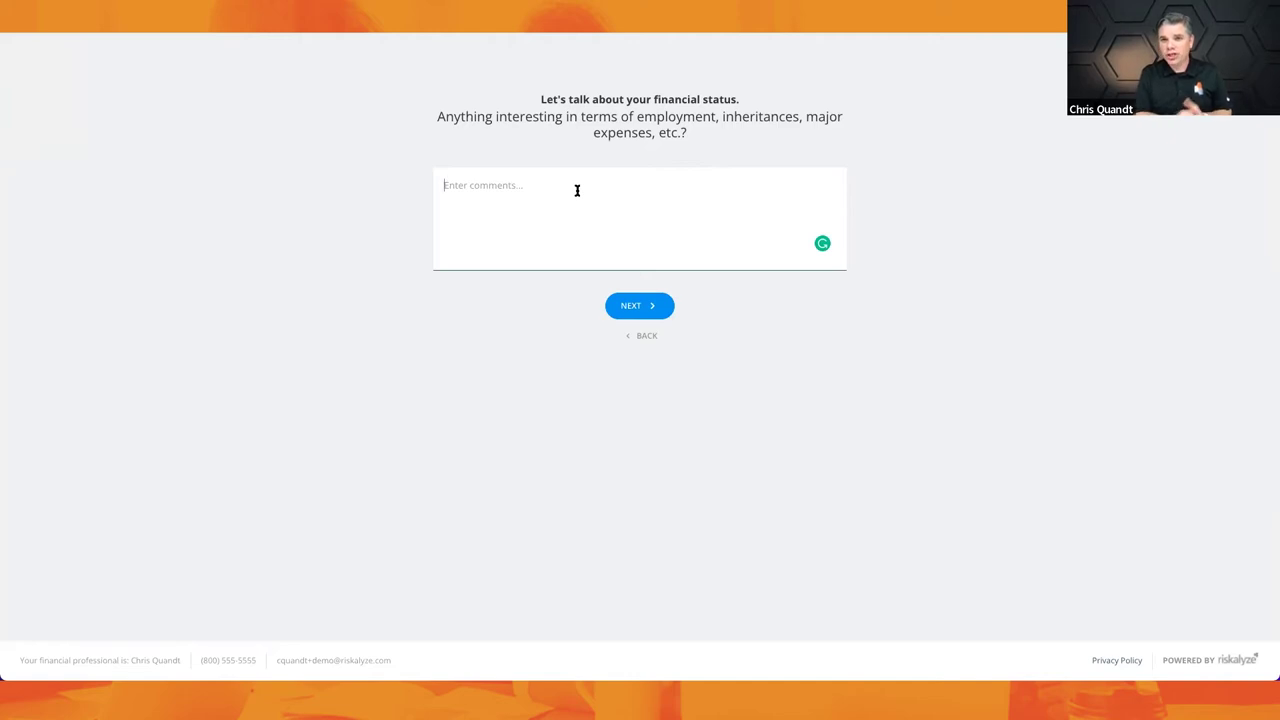
text(want)
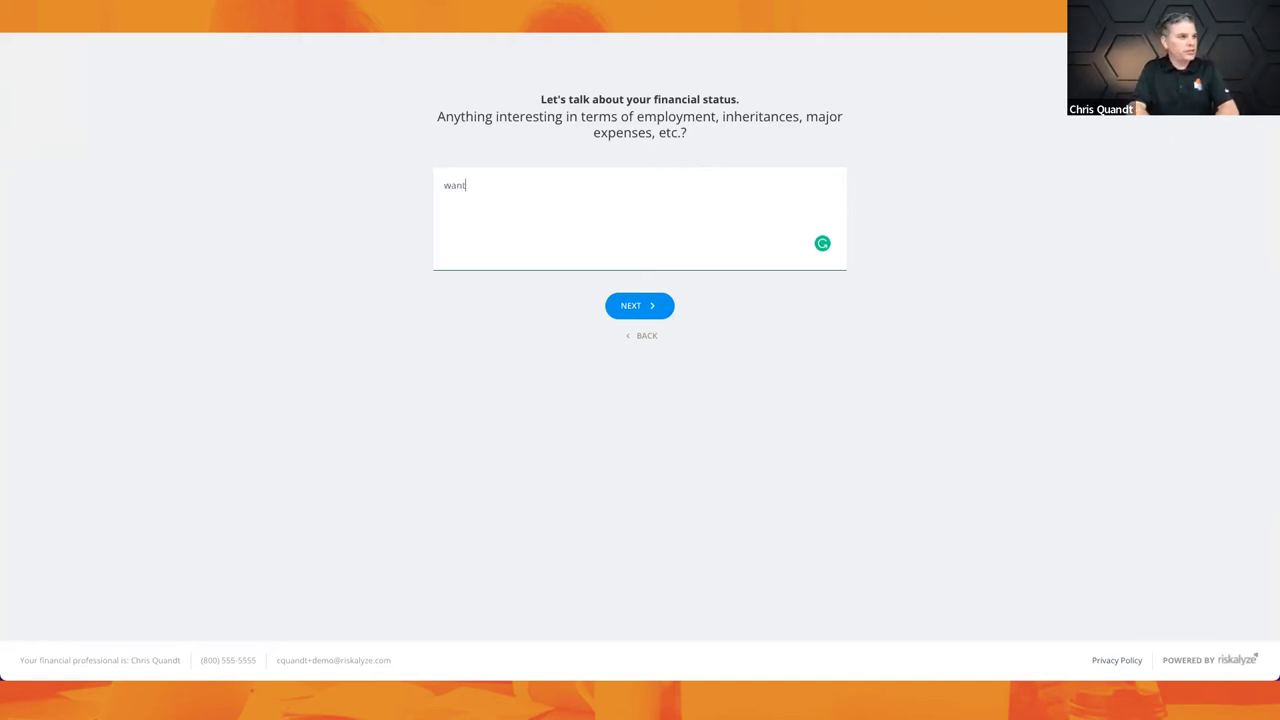
text(s to buy a boat)
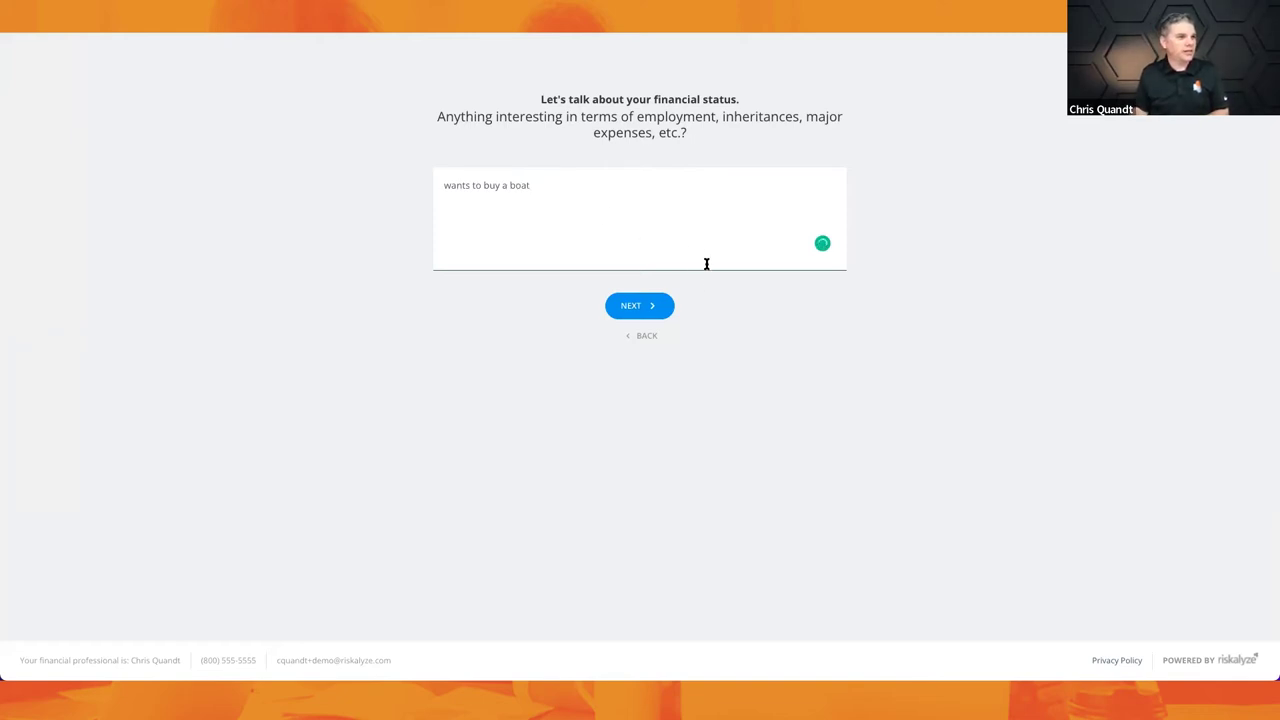
click(636, 307)
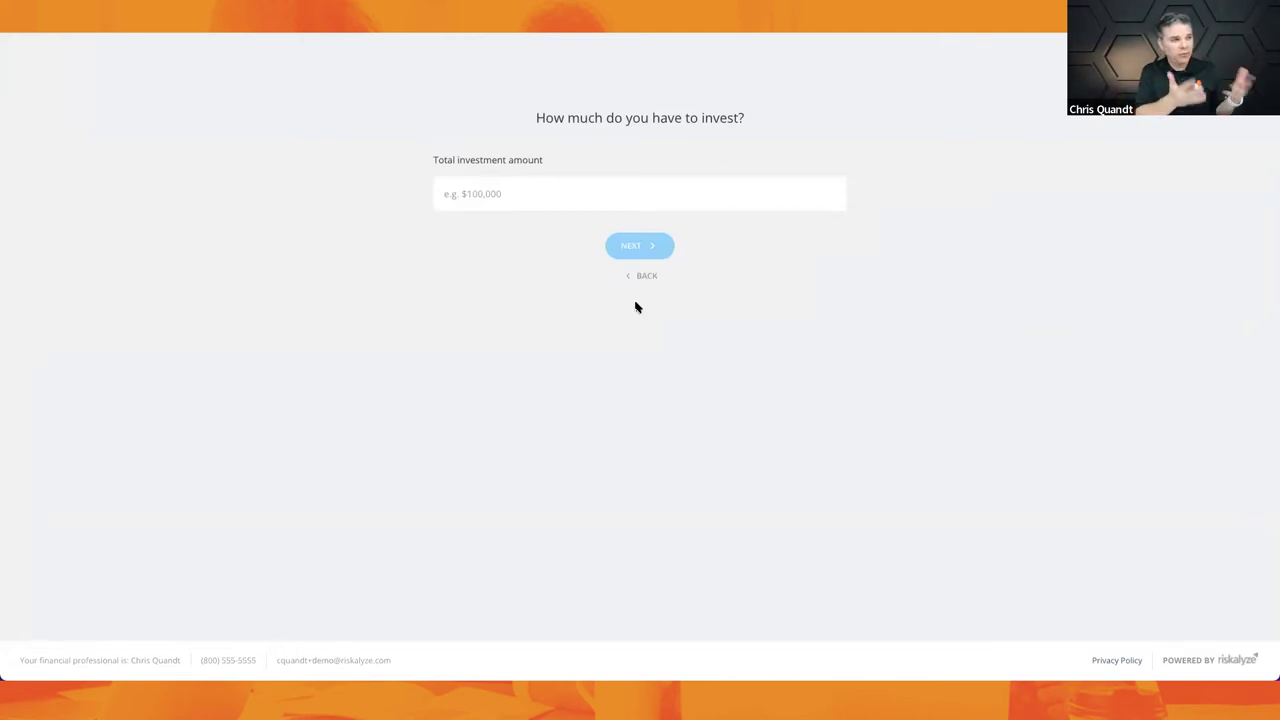
- Set the total investment amount to $500,000 and continue to the next question
click(530, 187)
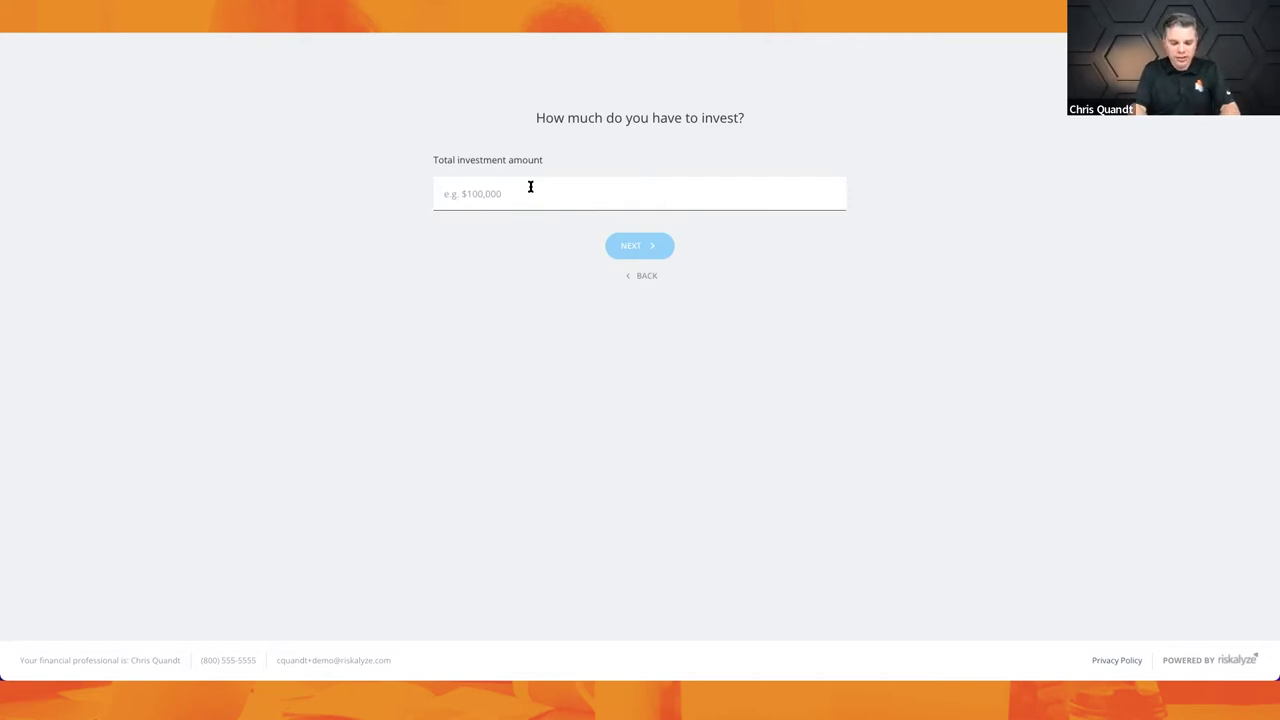
text(5000000)
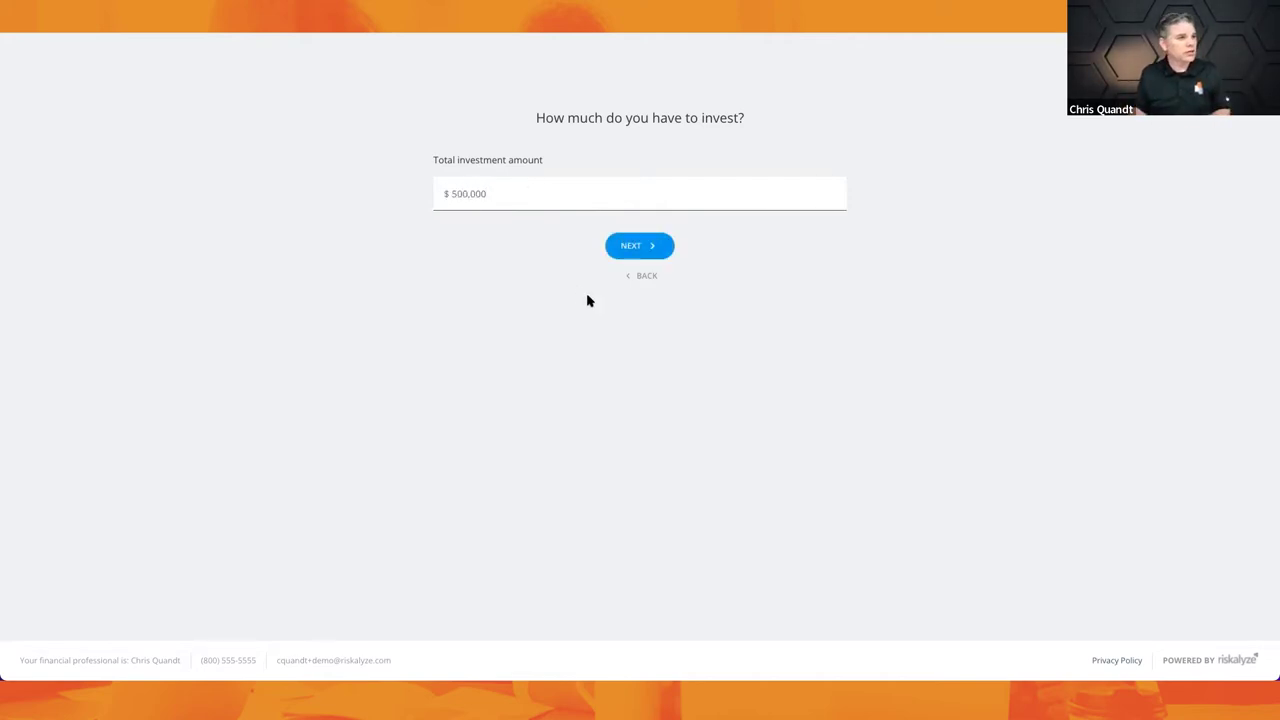
click(636, 249)
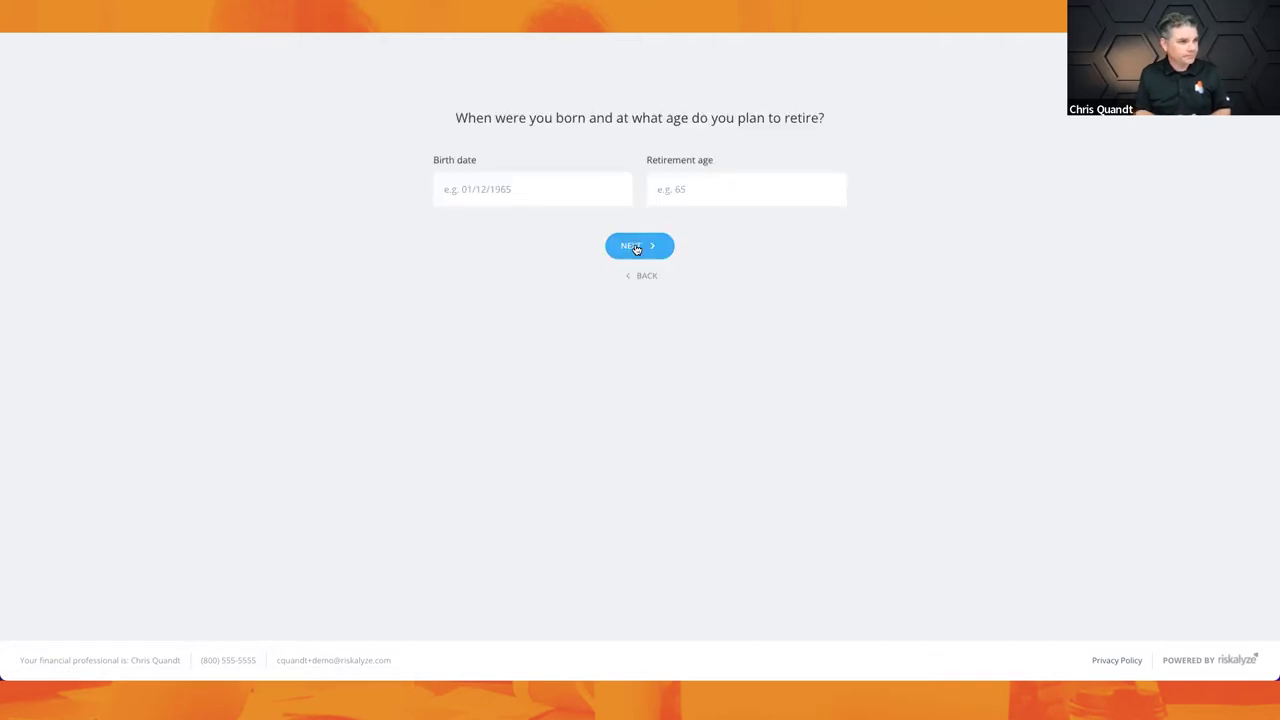
- Enter the client's birth date, set the retirement age to 65, and submit both
click(545, 185)
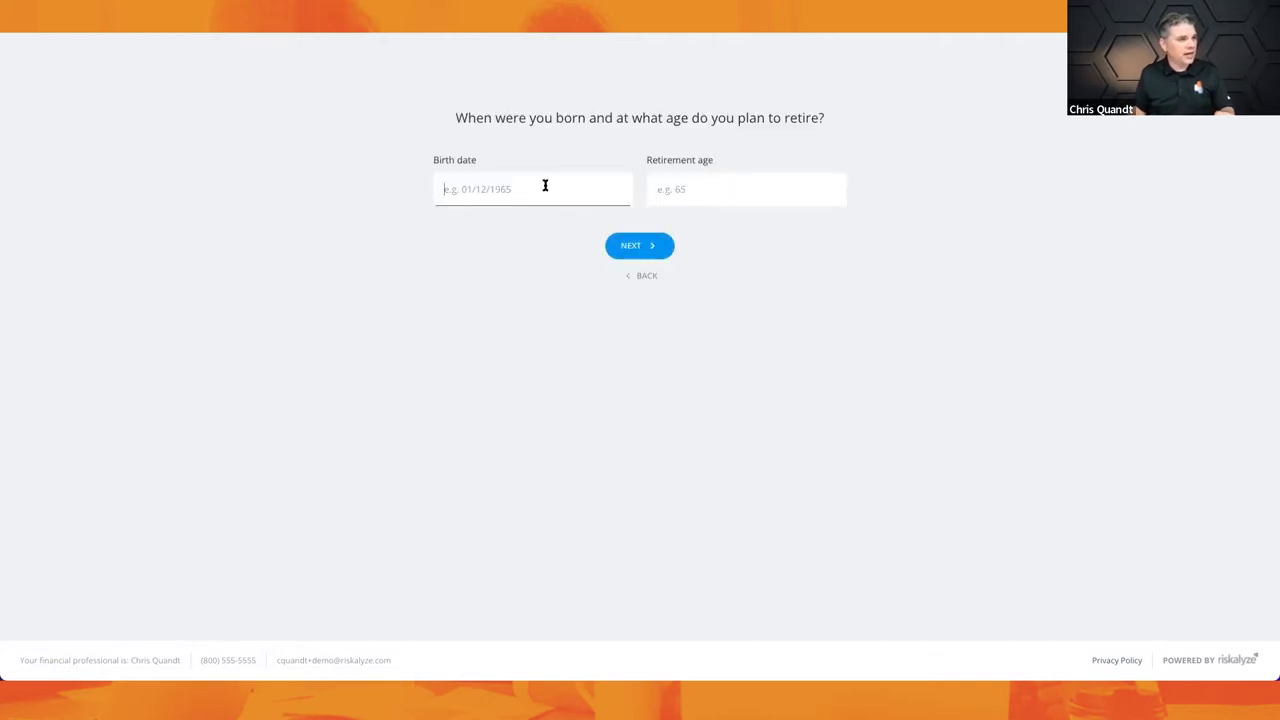
text(09/2)
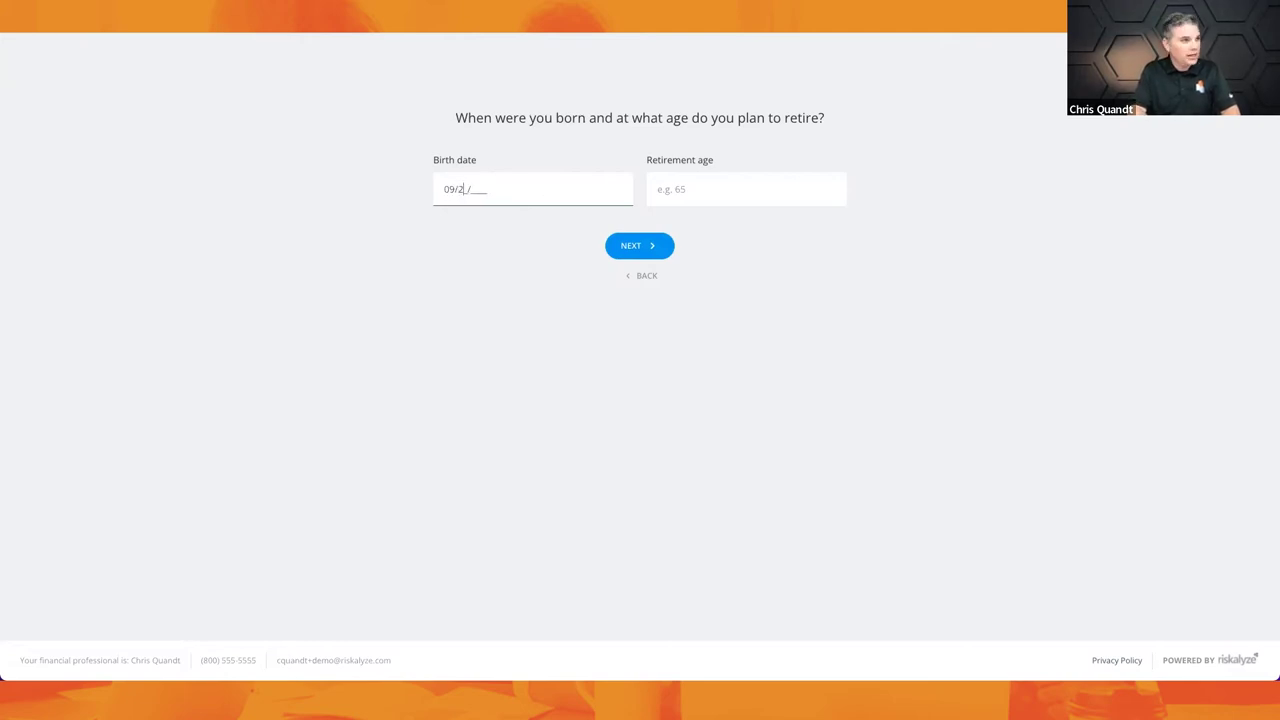
text(0/1980)
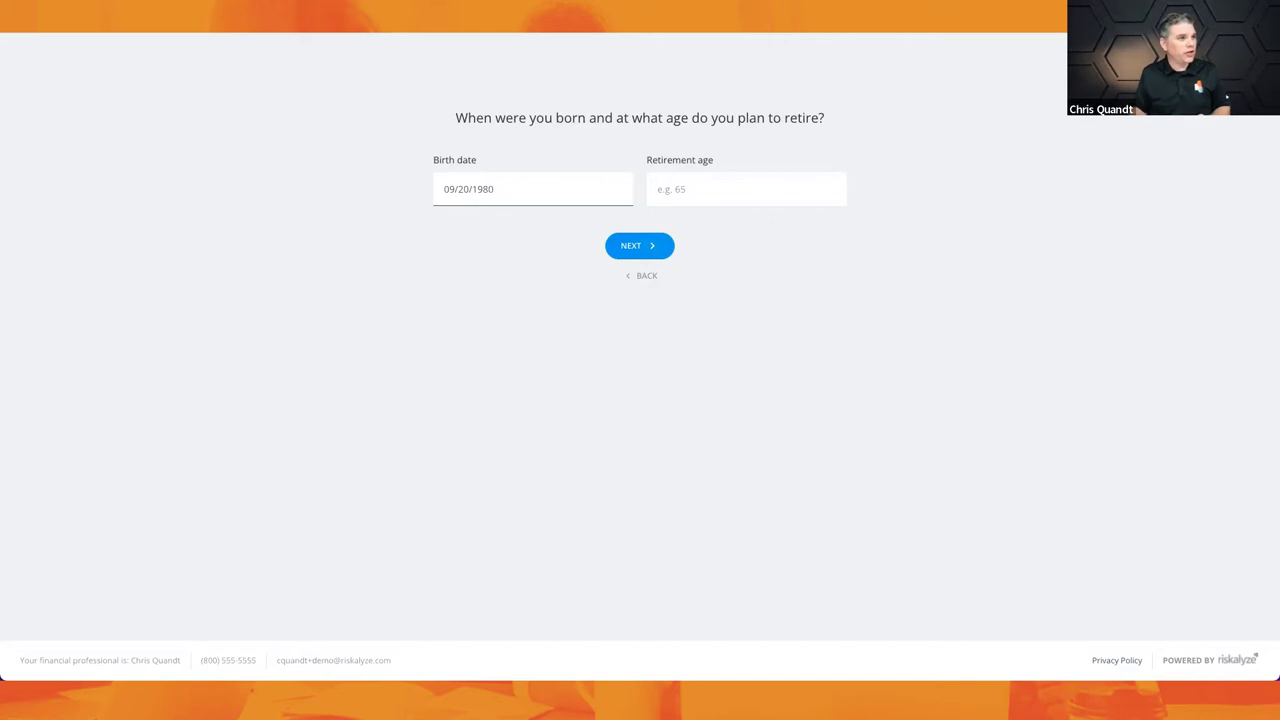
click(701, 190)
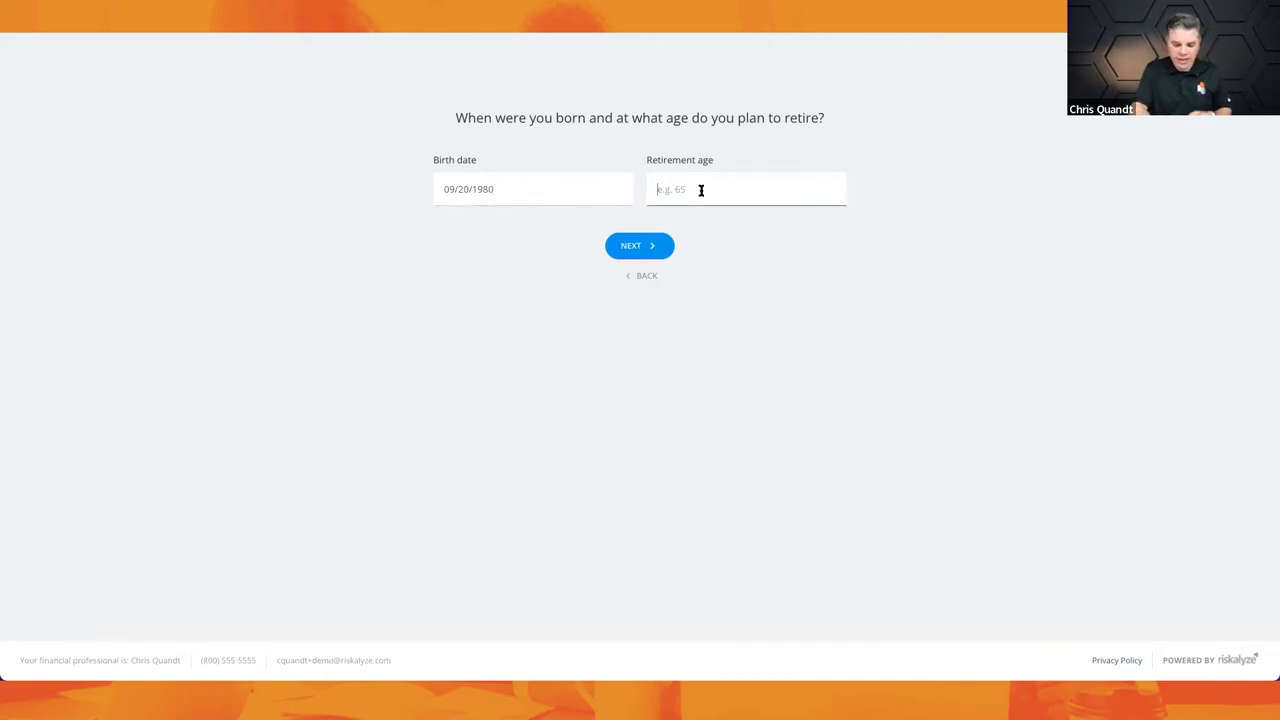
text(65)
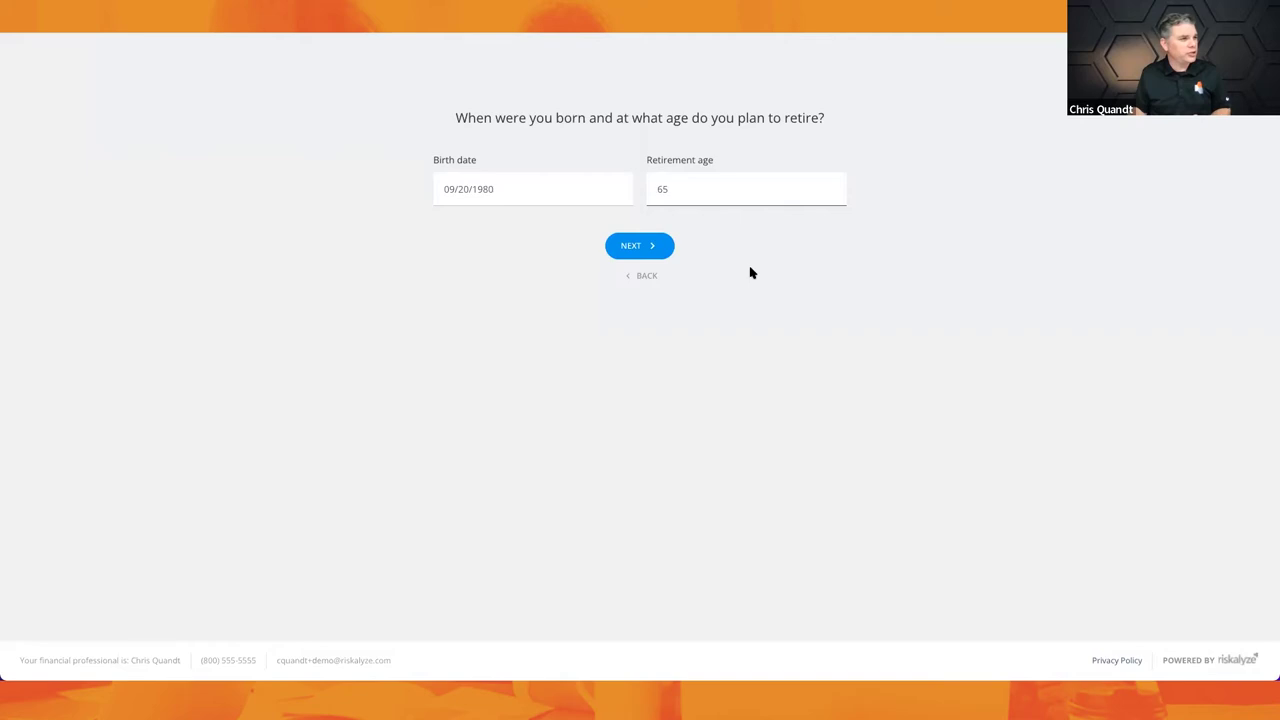
click(640, 247)
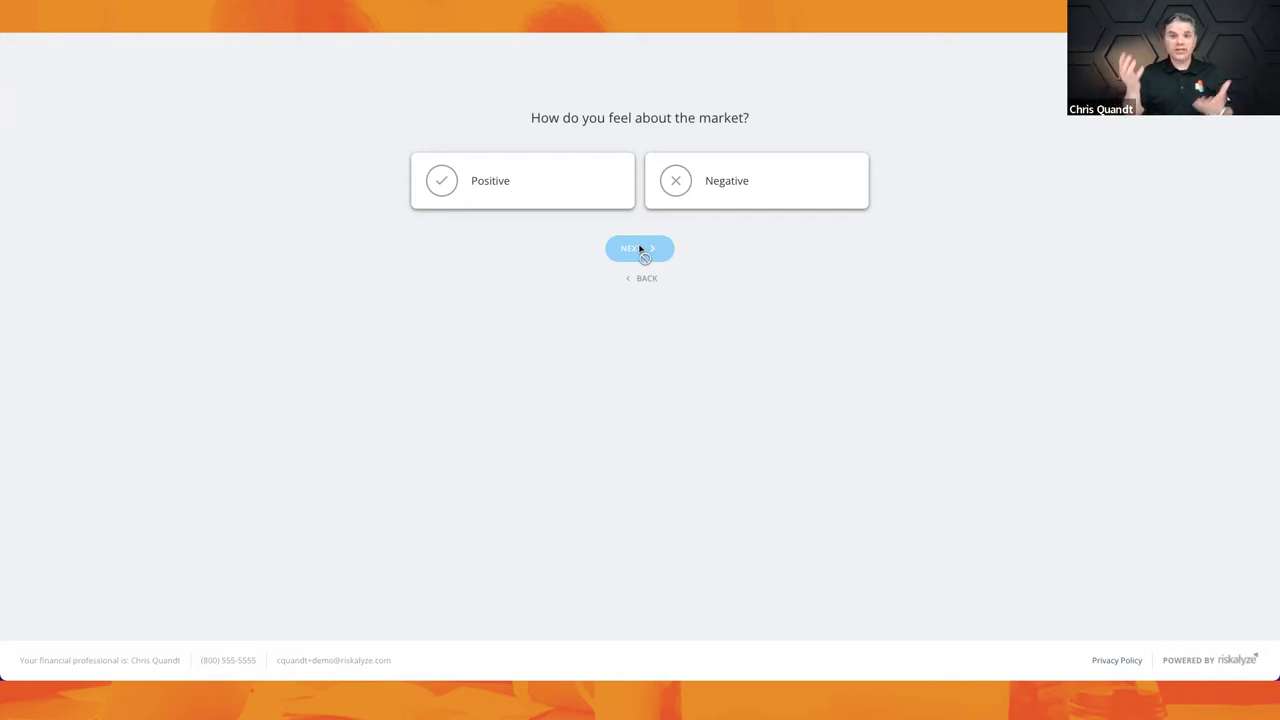
- Answer Positive for feelings about the market and Anxious for feelings about the financial future
click(549, 181)
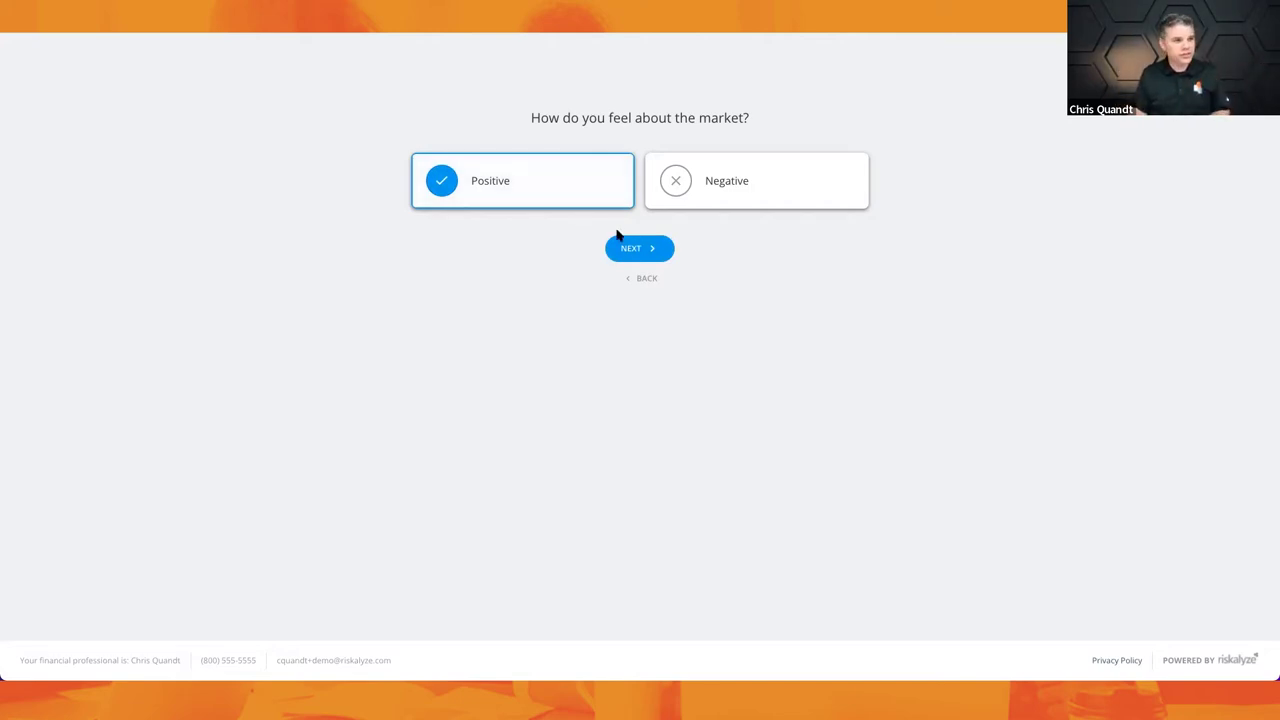
click(640, 250)
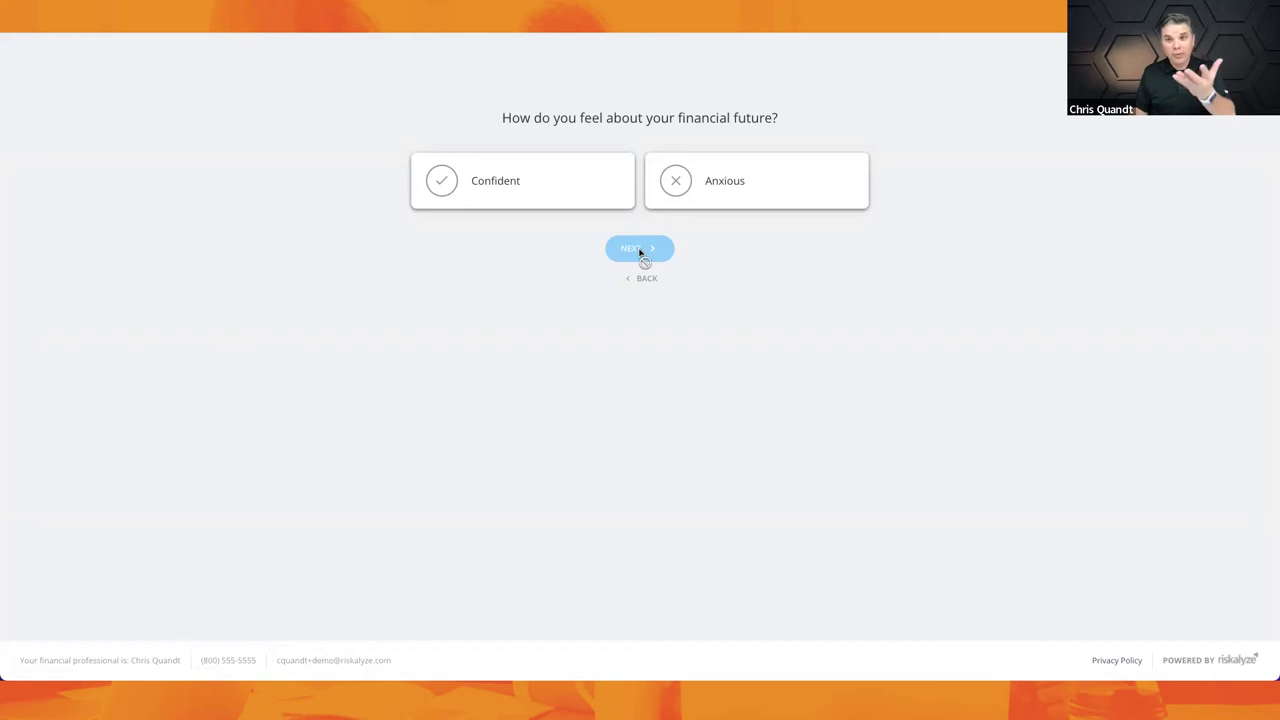
click(700, 178)
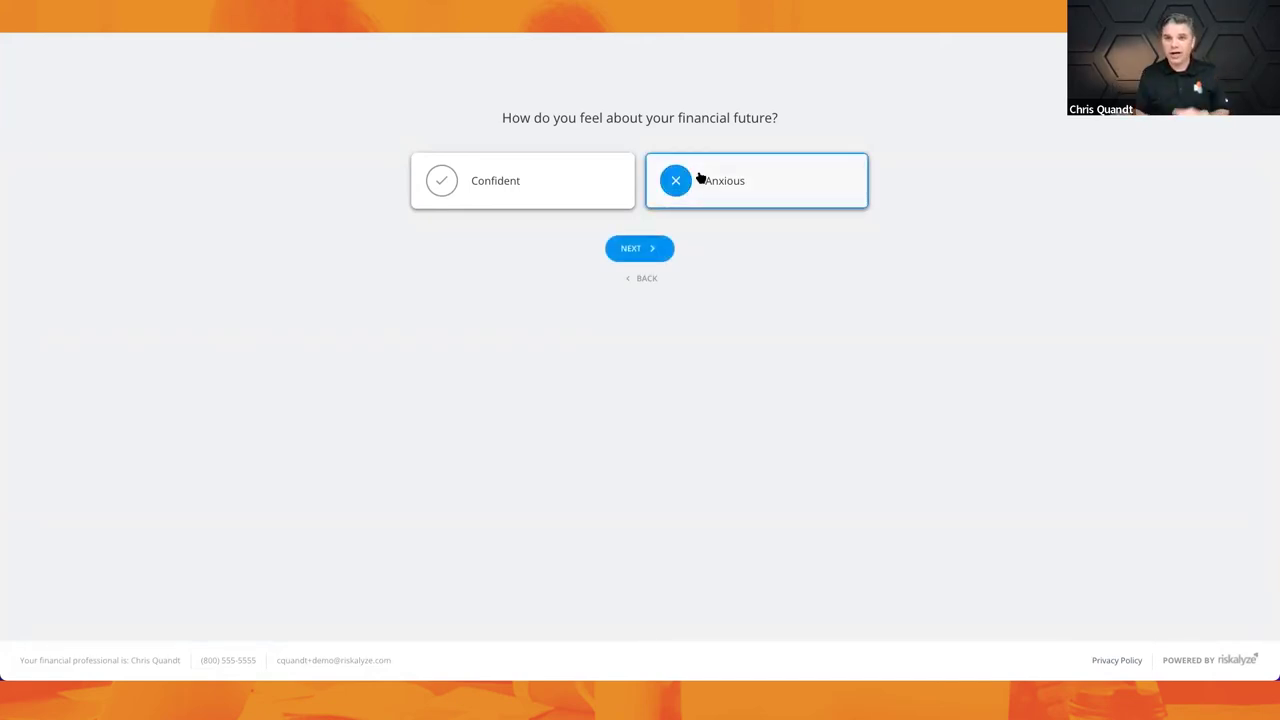
click(662, 250)
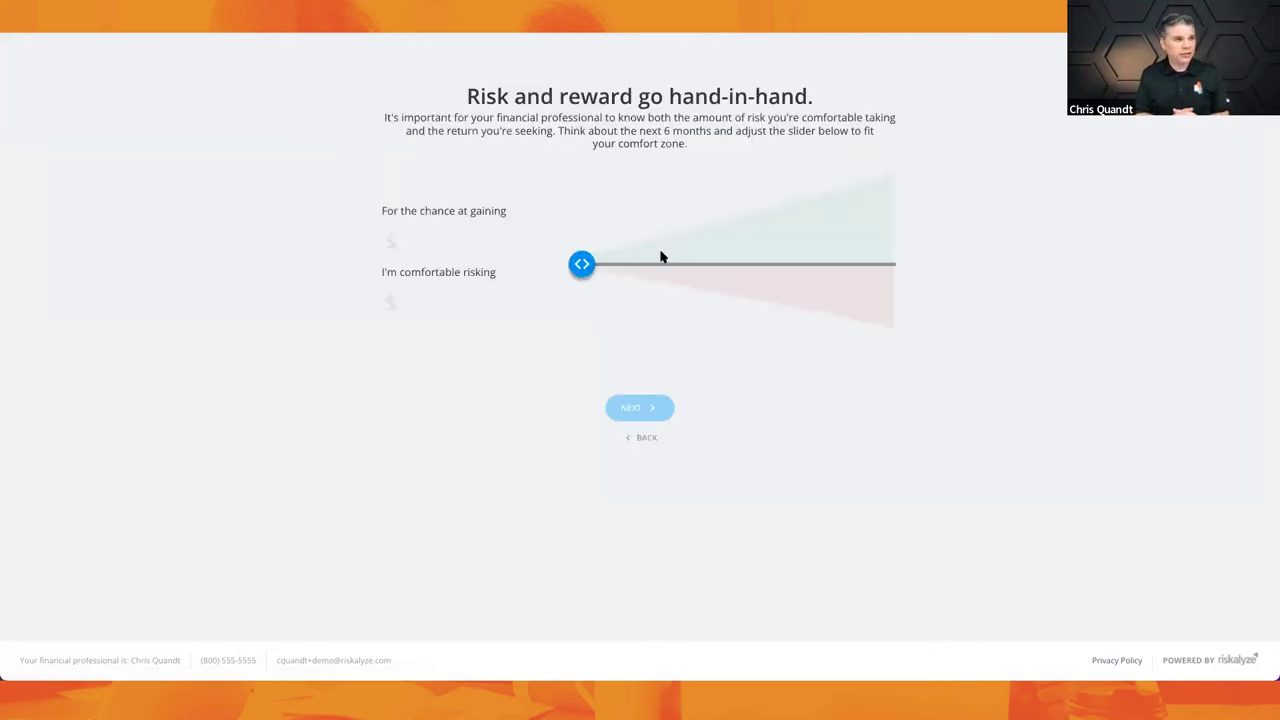
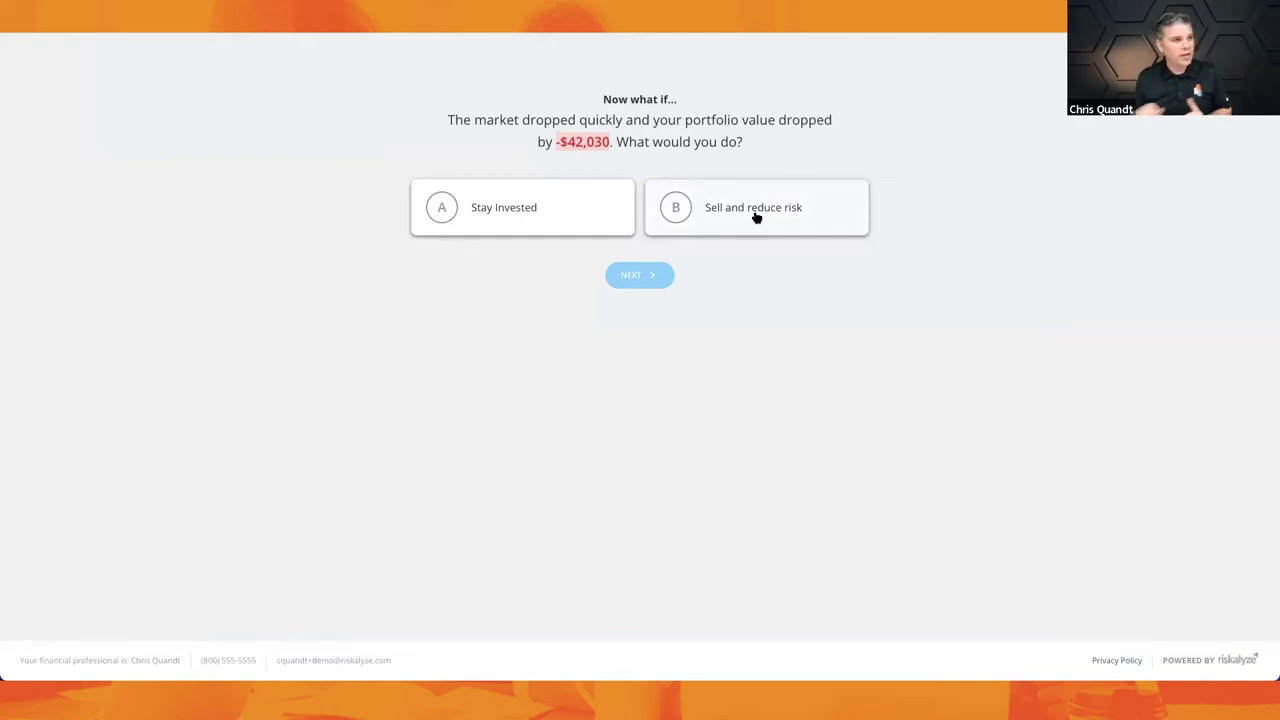
- Answer Stay Invested for the market drop, then choose scenario A, a potential gain of $74,498 with a possible loss of $46,698
click(575, 216)
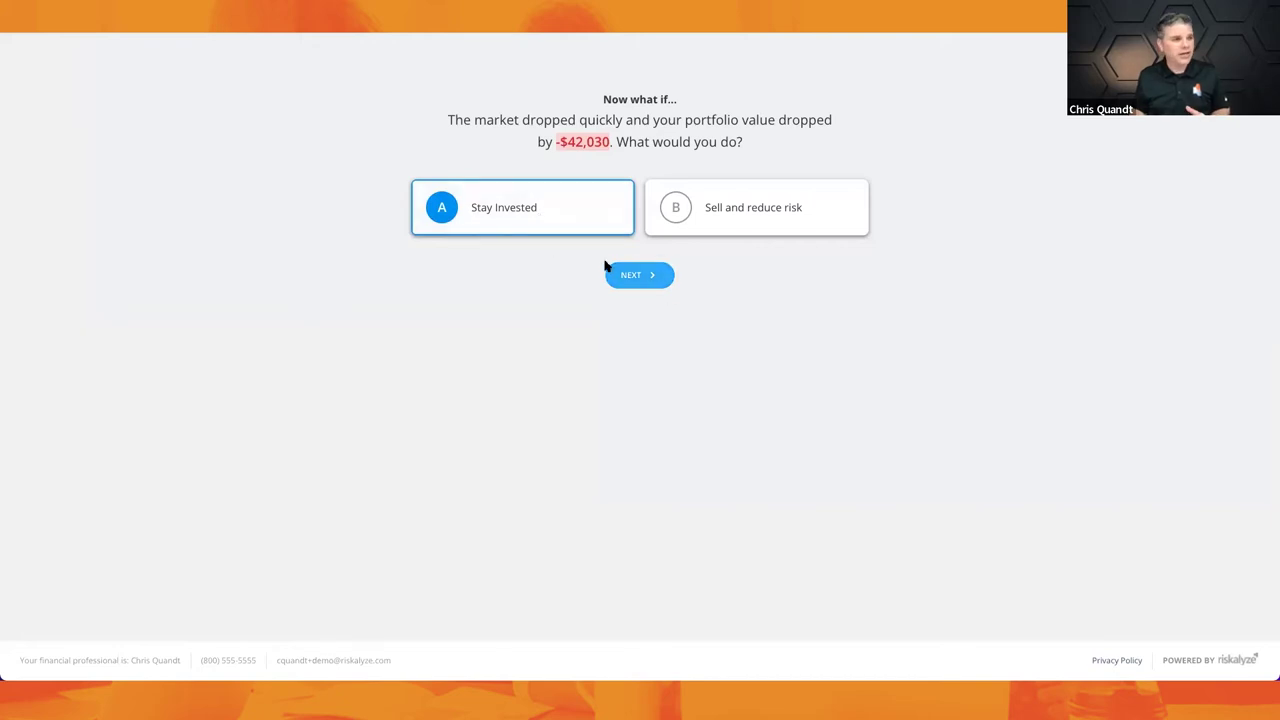
click(630, 277)
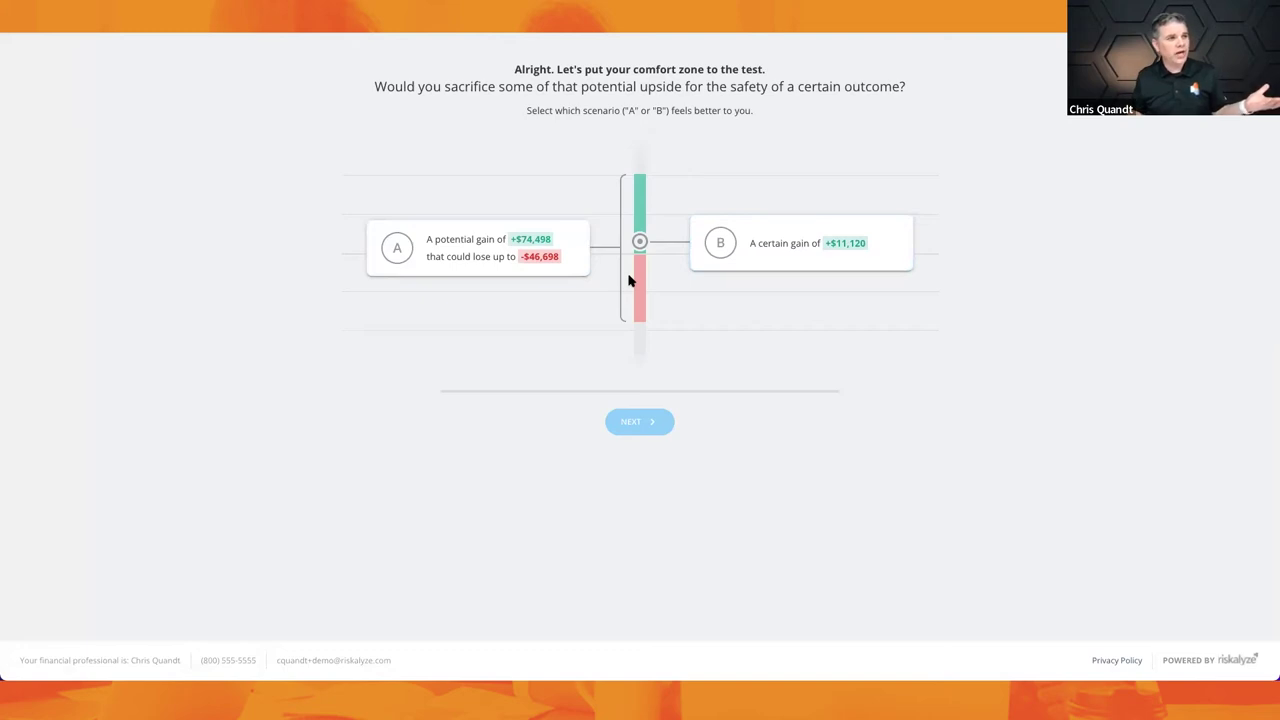
click(454, 251)
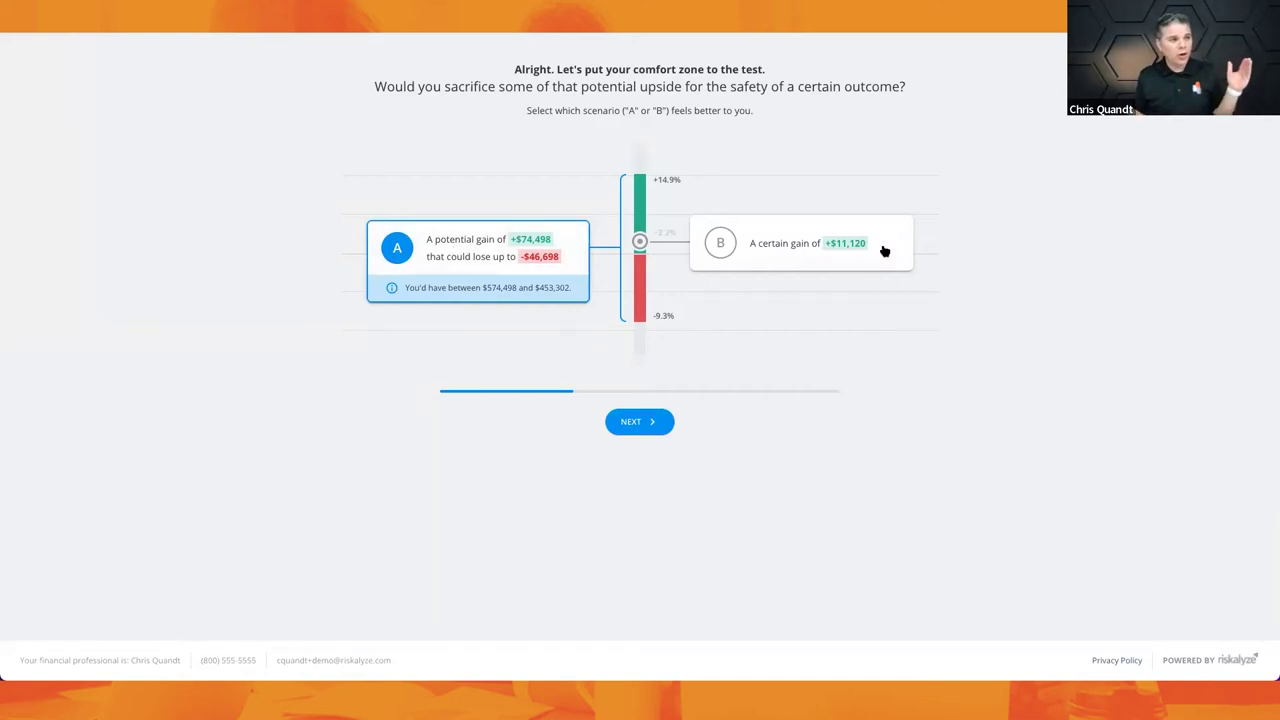
- Choose risk scenario A (+$74,498 / -$46,698) over the certain gains of $11,120 and $22,240, submitting both answers
click(782, 248)
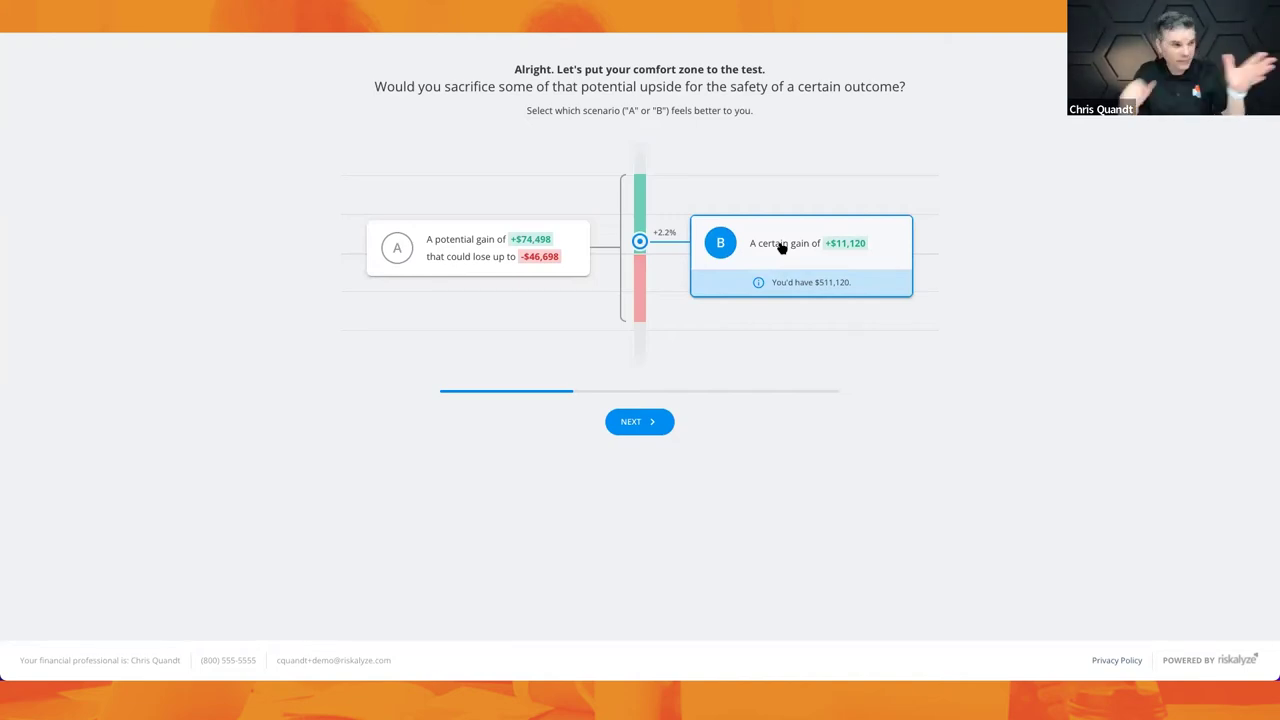
click(490, 262)
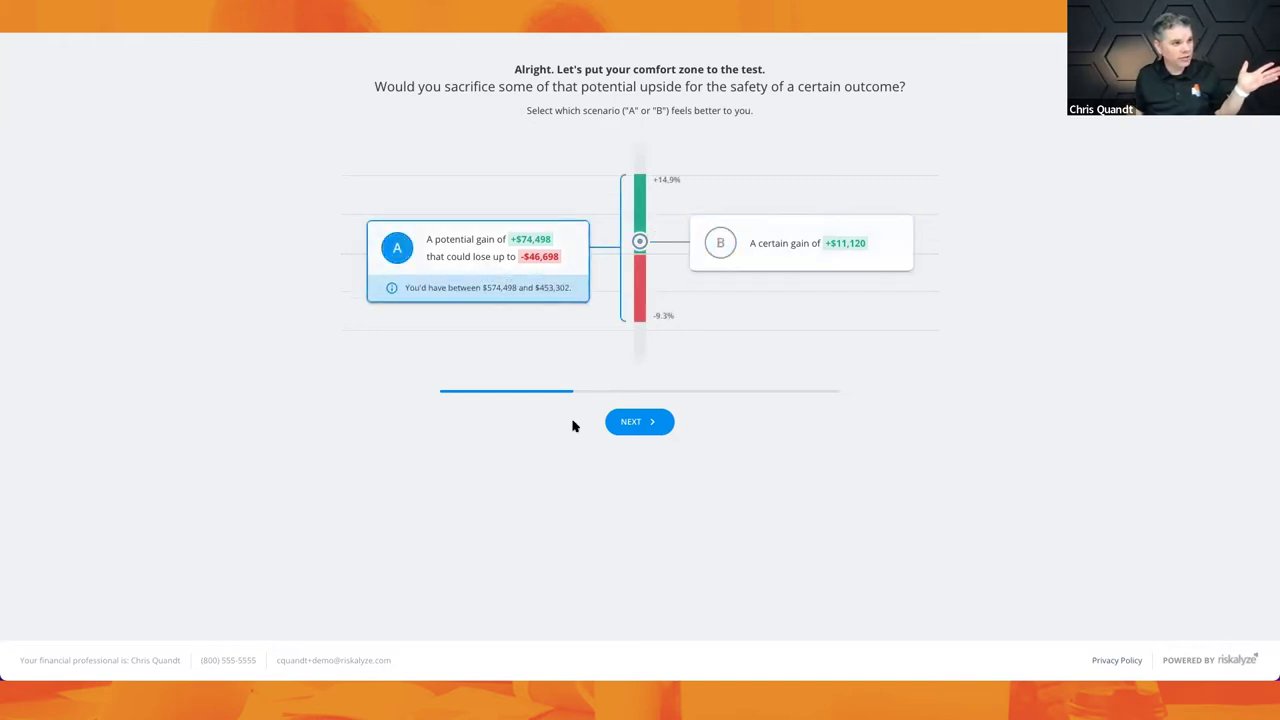
click(624, 428)
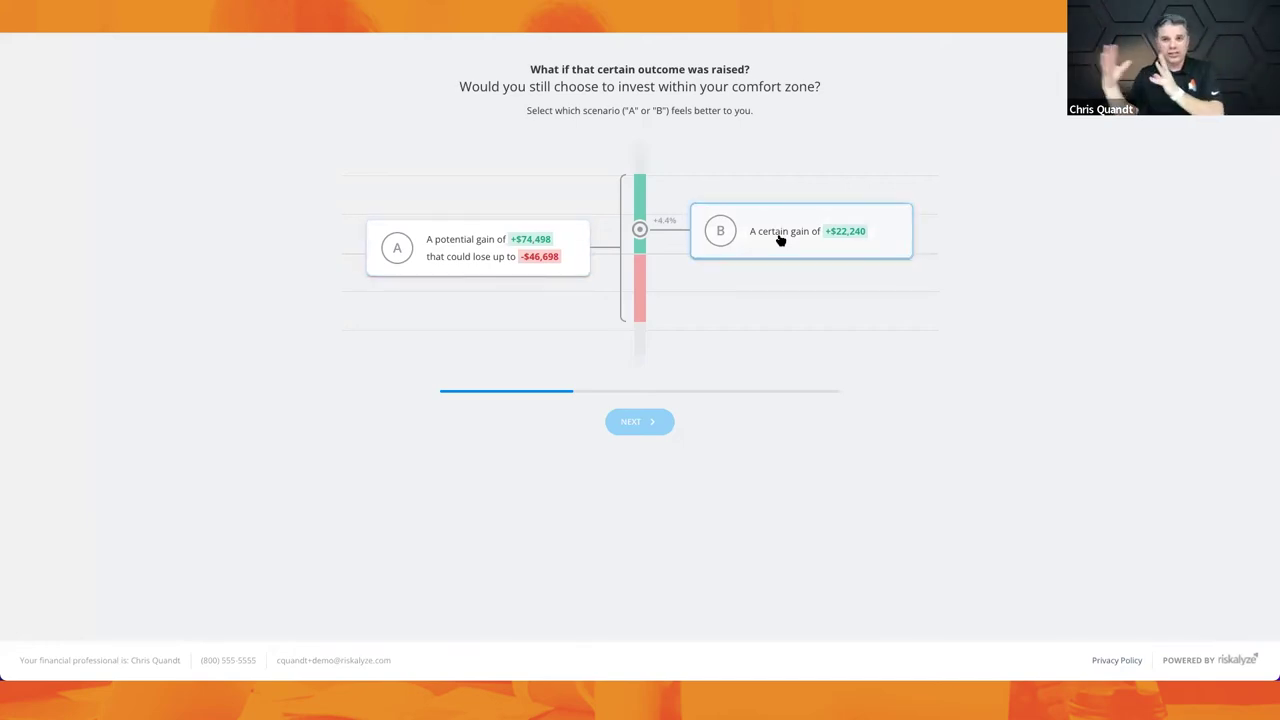
click(476, 245)
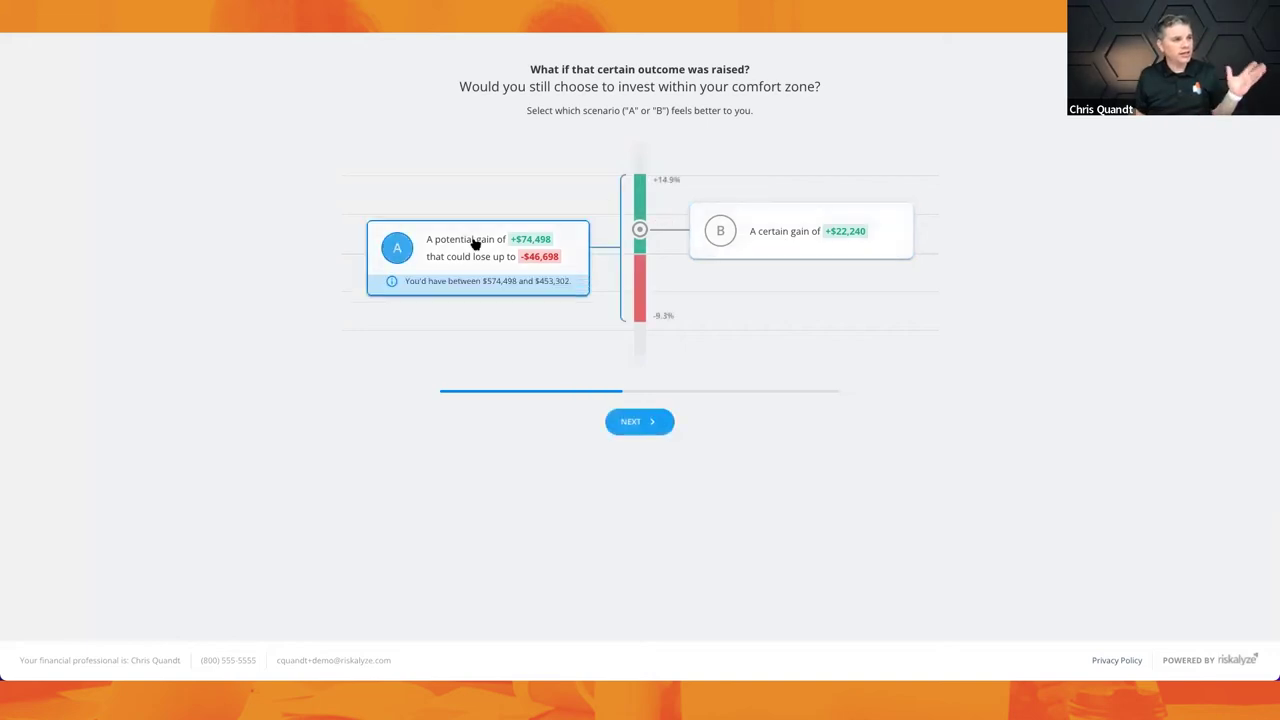
click(638, 423)
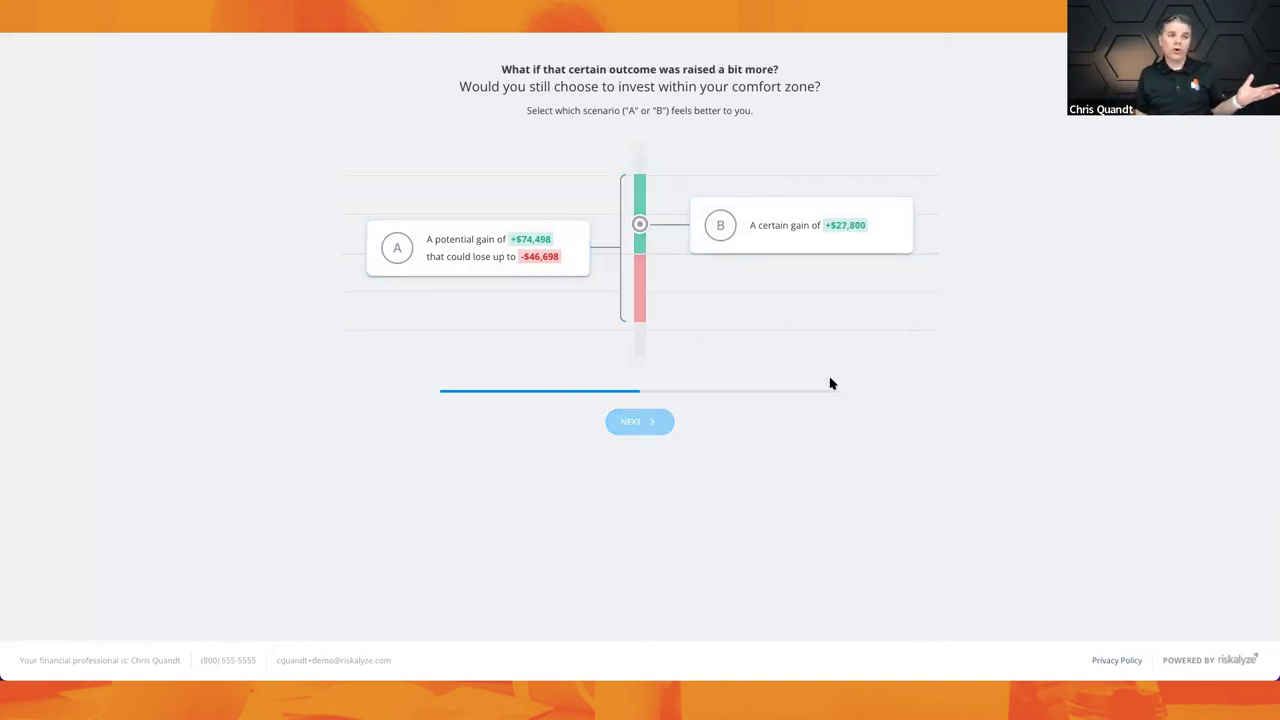
- Choose the certain gains of $27,800, $25,020 and $25,415 in the last three comfort zone tests and submit each answer
click(814, 223)
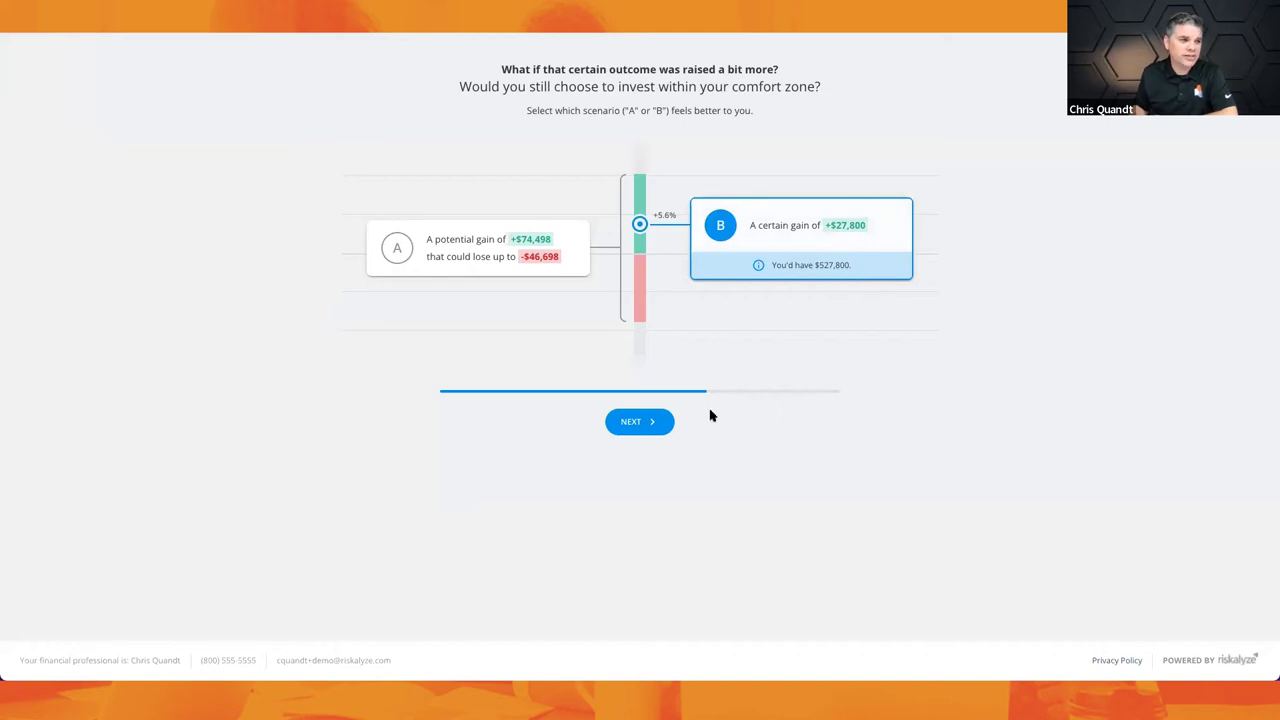
click(639, 423)
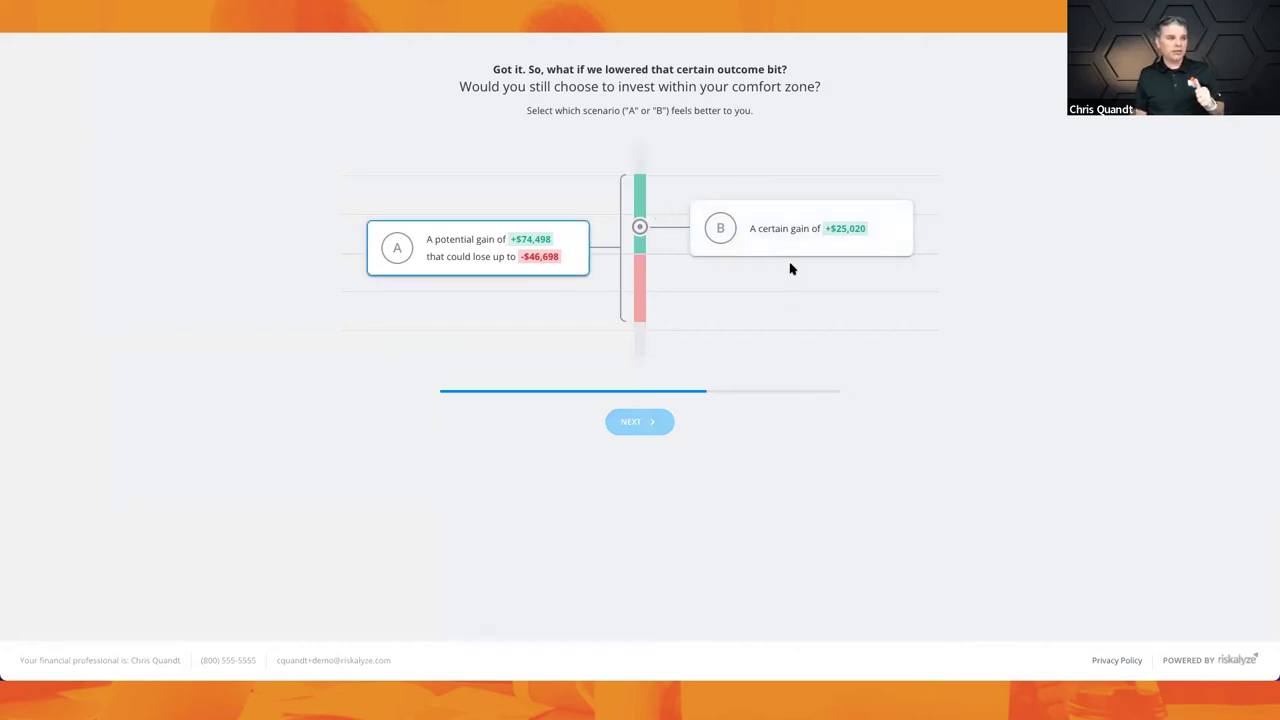
click(783, 228)
click(645, 421)
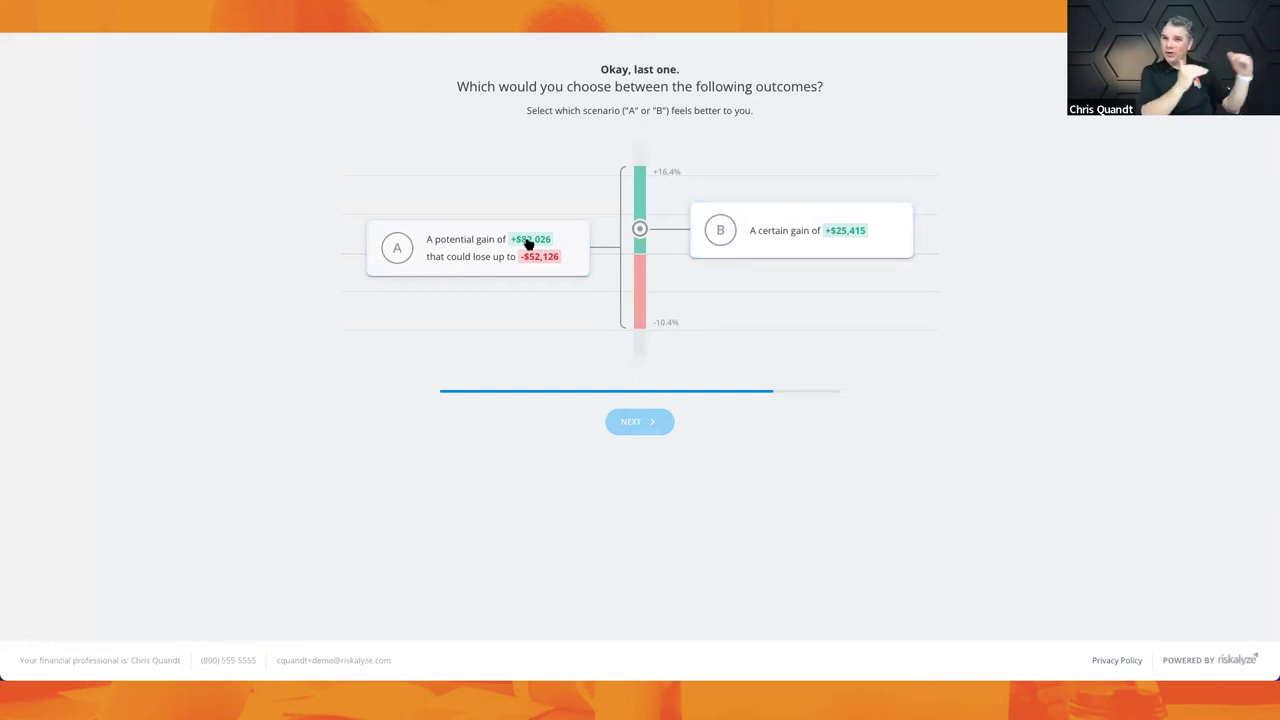
click(778, 231)
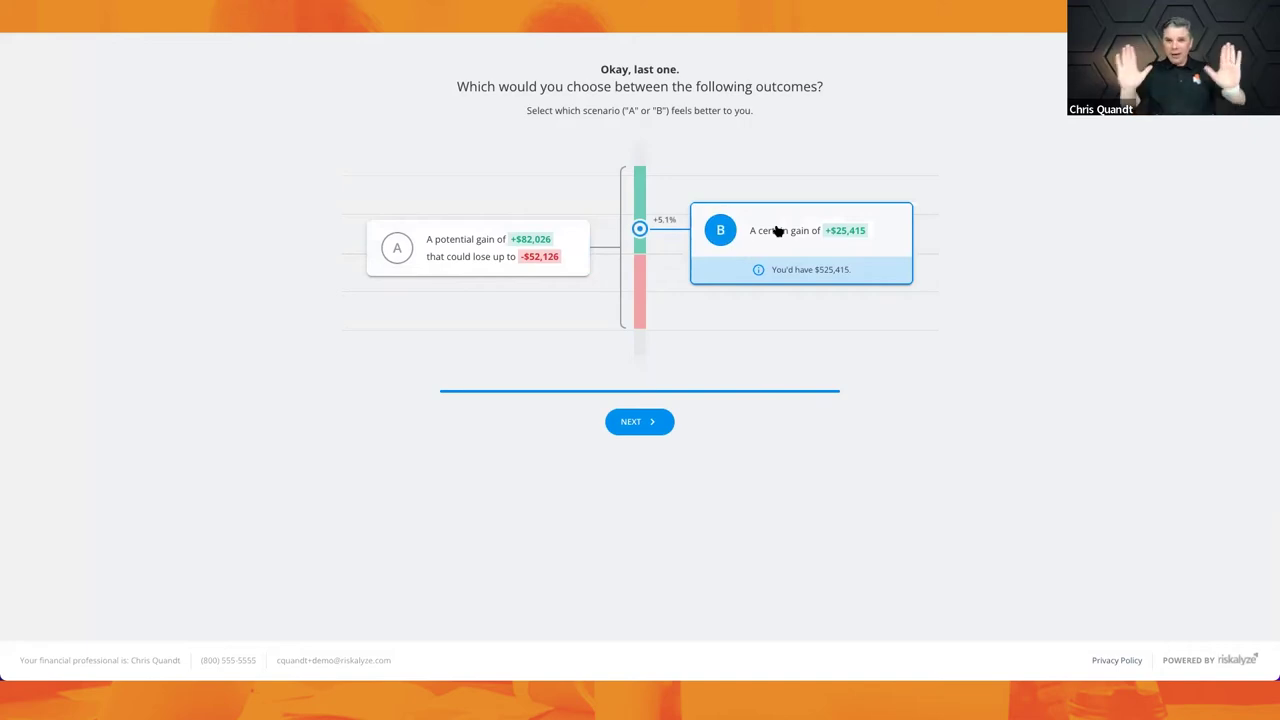
click(647, 424)
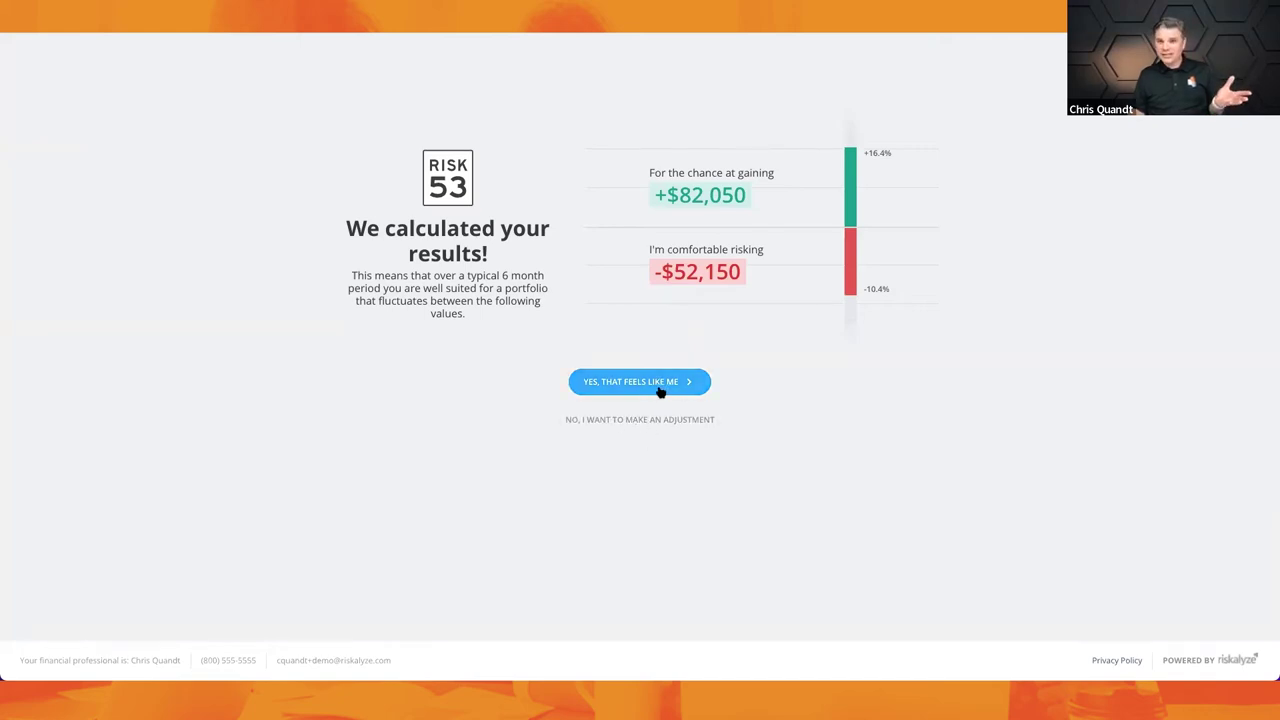
- Opt to adjust the calculated assessment result and lower the Risk Number to 48
click(640, 421)
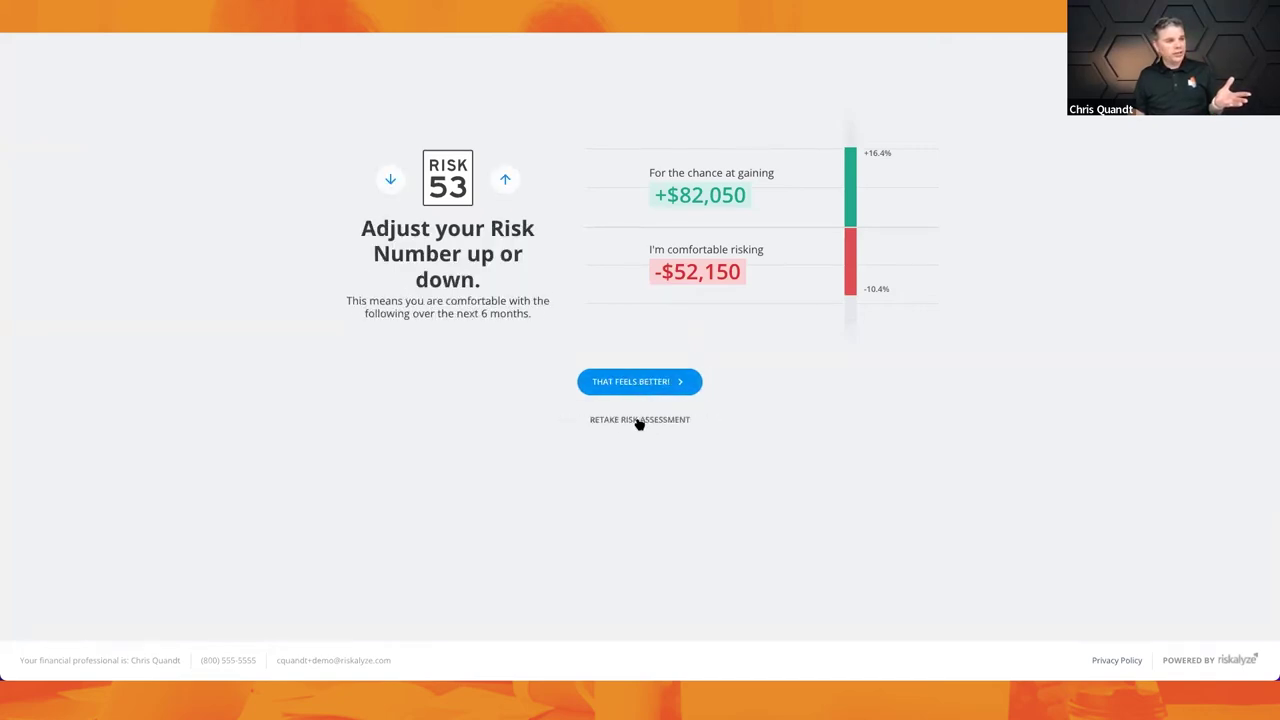
click(385, 183)
click(386, 185)
click(386, 185)
click(386, 185)
click(387, 188)
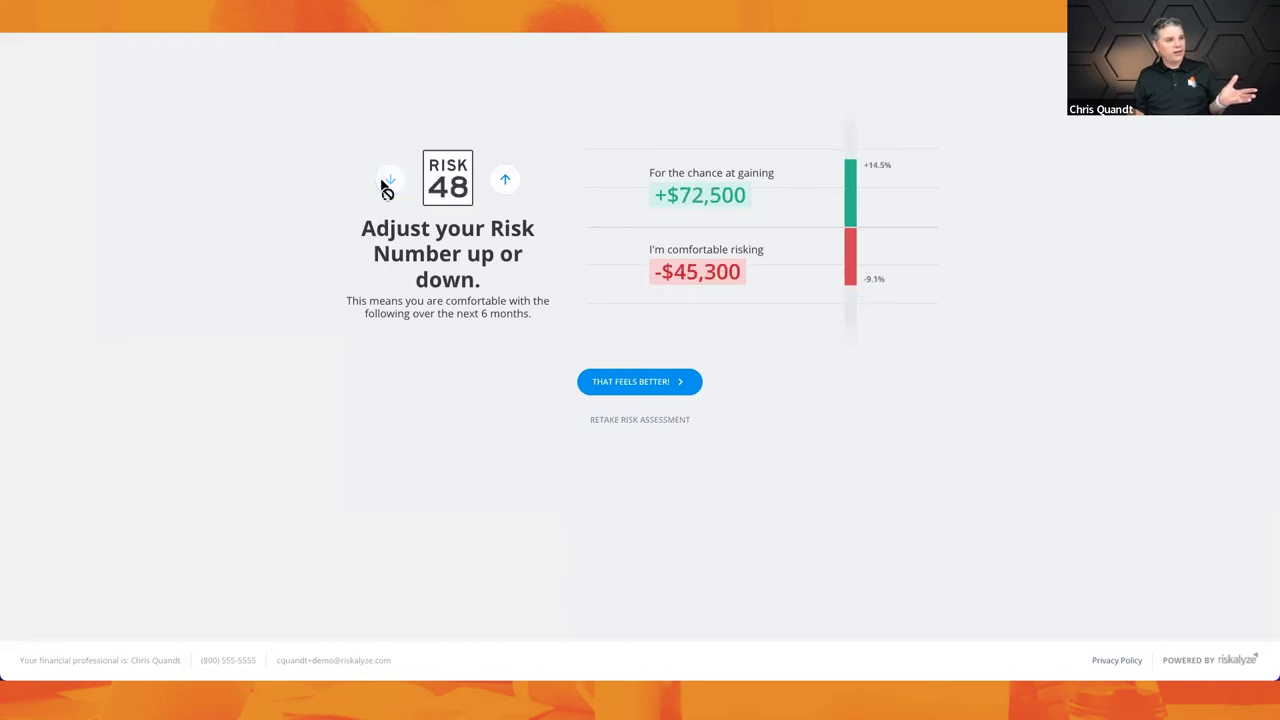
- Raise the questionnaire's Risk Number to 56
click(505, 180)
click(507, 182)
click(508, 183)
click(507, 181)
click(507, 181)
click(507, 181)
click(507, 181)
click(507, 181)
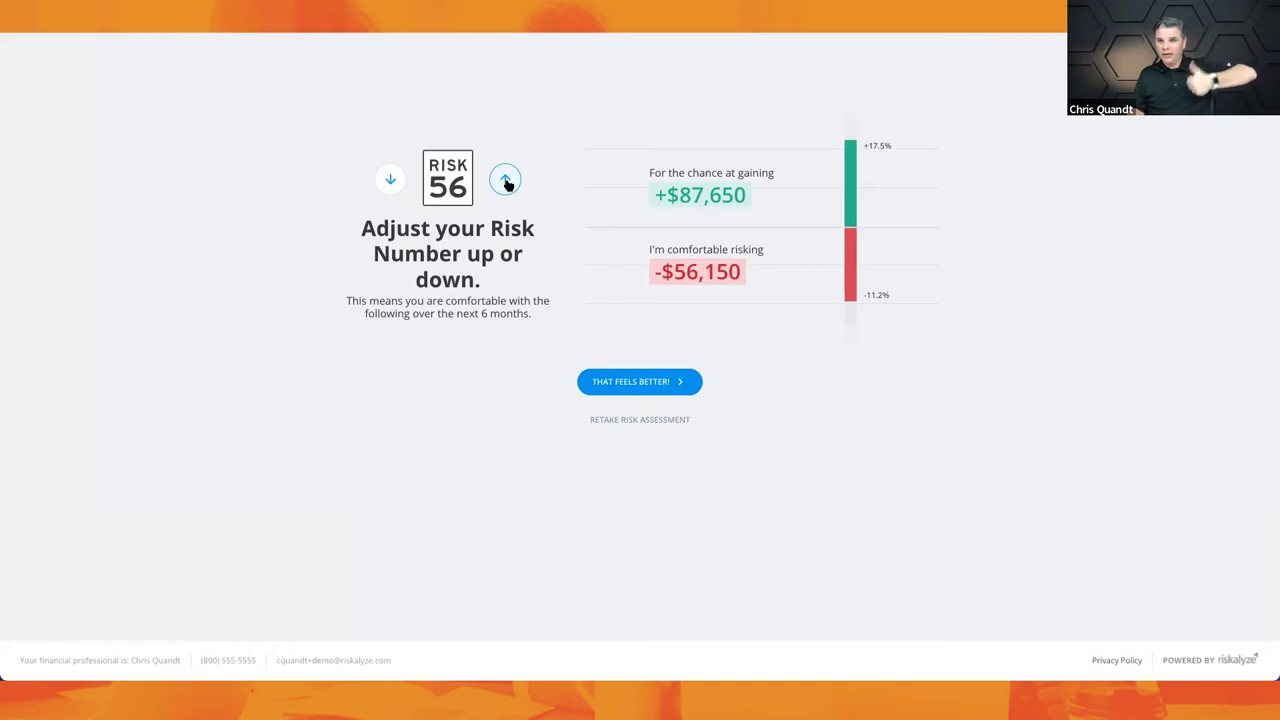
- Bring the Risk Number down to 48 and accept it as the final questionnaire result
click(386, 184)
click(386, 184)
click(386, 185)
click(386, 185)
click(386, 185)
click(386, 184)
click(386, 184)
click(386, 185)
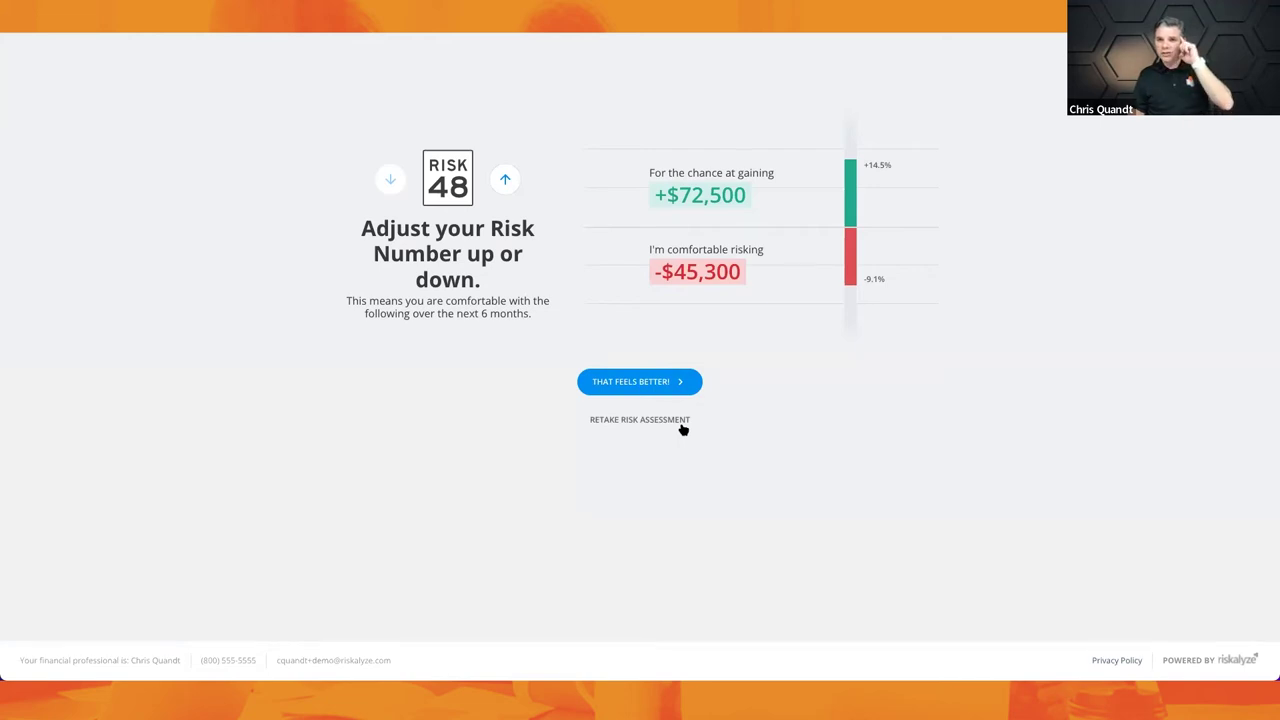
click(637, 384)
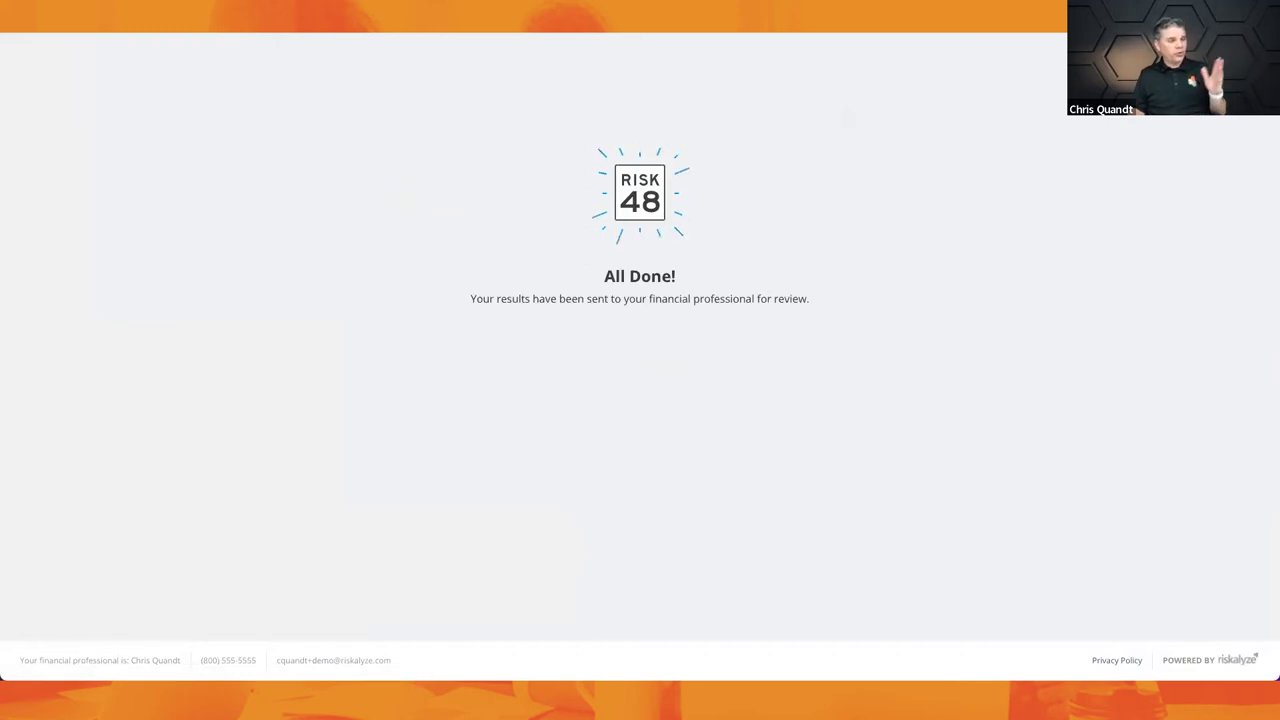
- Switch back to the client's record and refresh the Risk Number page to bring up the completed assessment
key(alt+Tab)
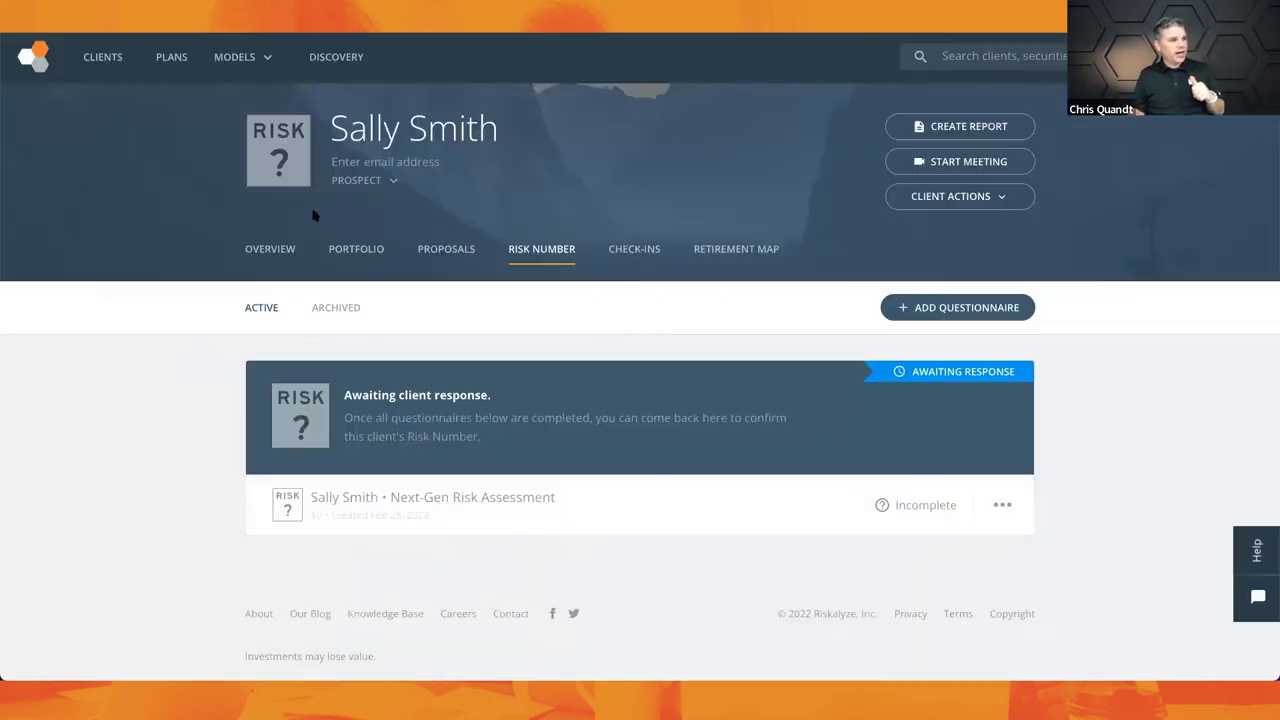
click(512, 256)
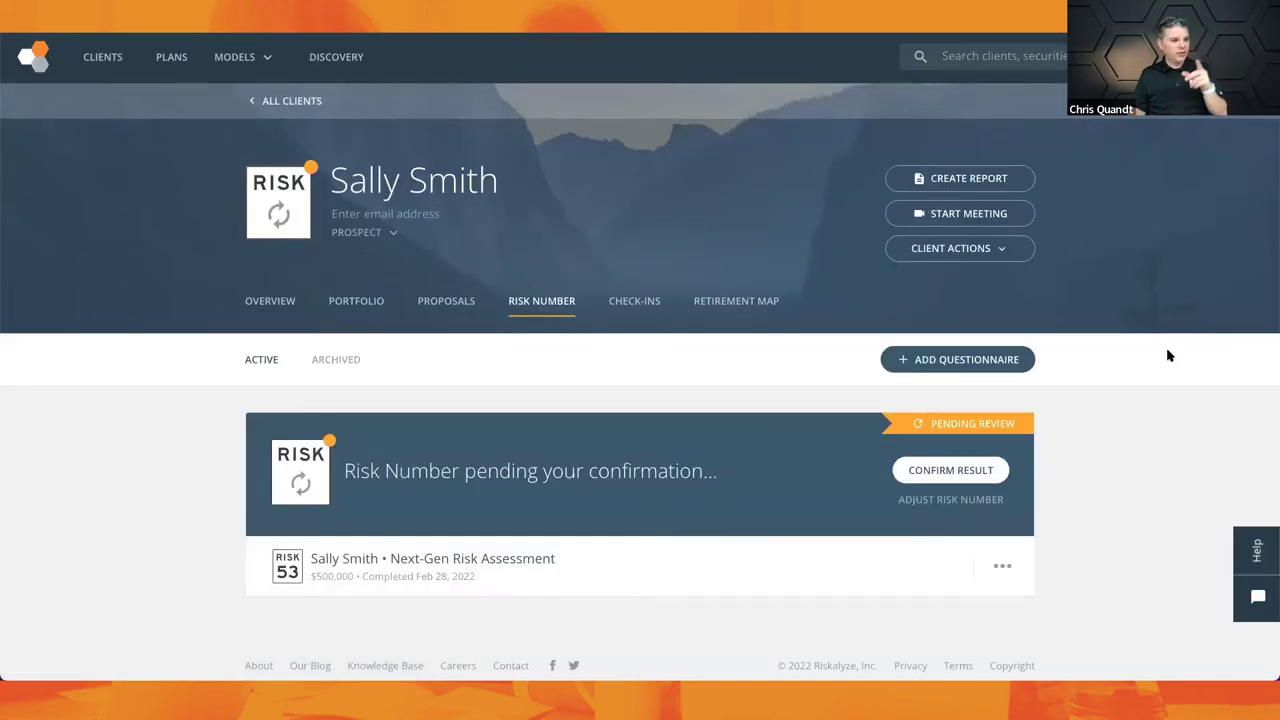
scroll(1165, 352, down, 2)
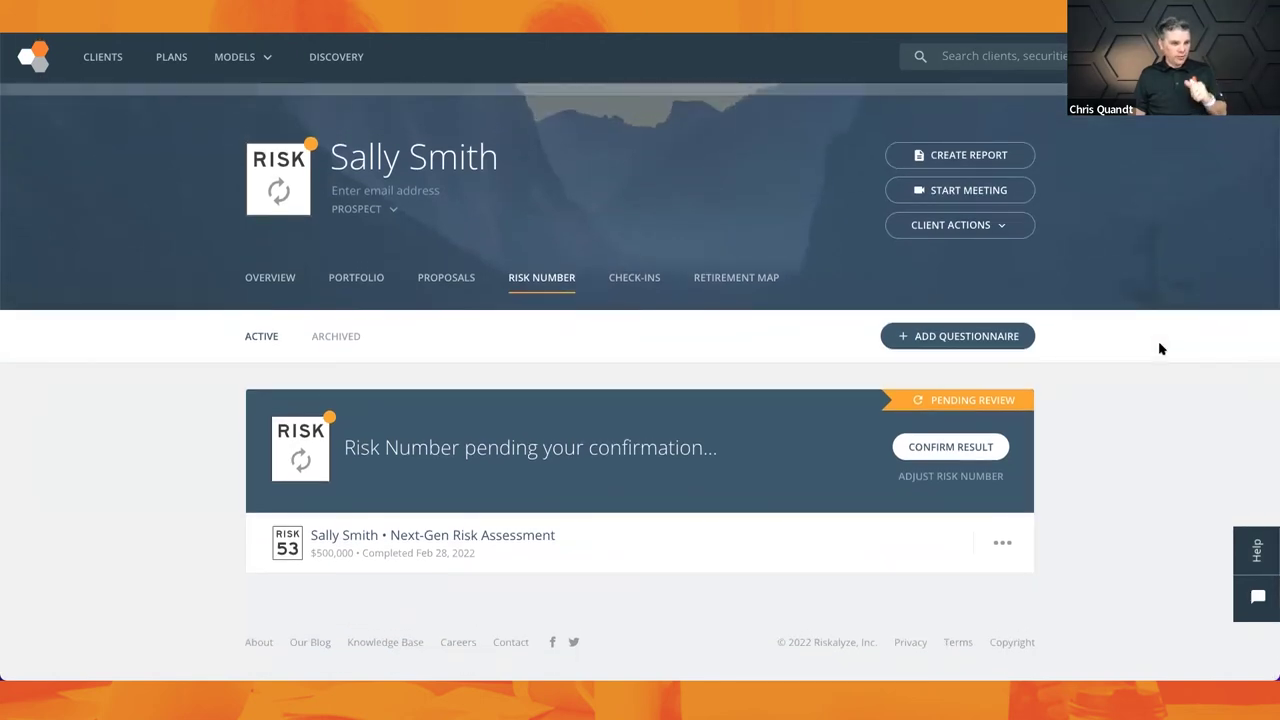
scroll(1160, 348, down, 1)
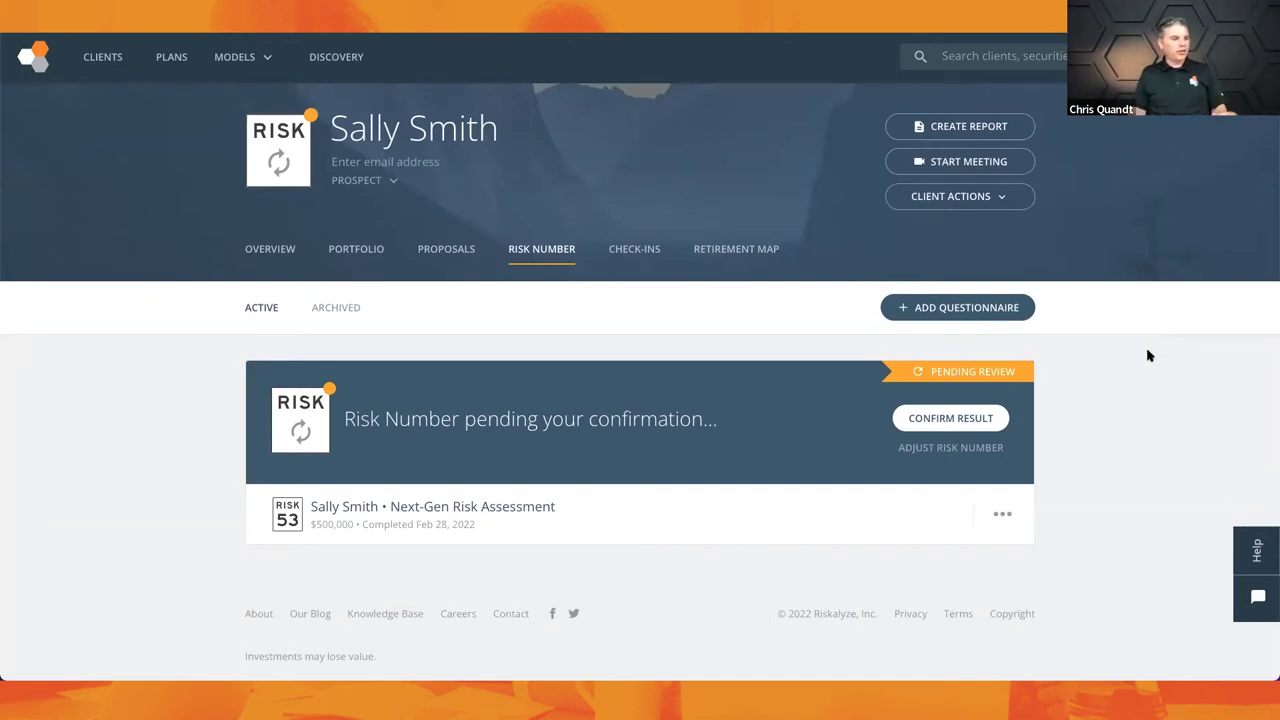
- Adjust the client's pending Risk Number to 48 and confirm it
click(943, 451)
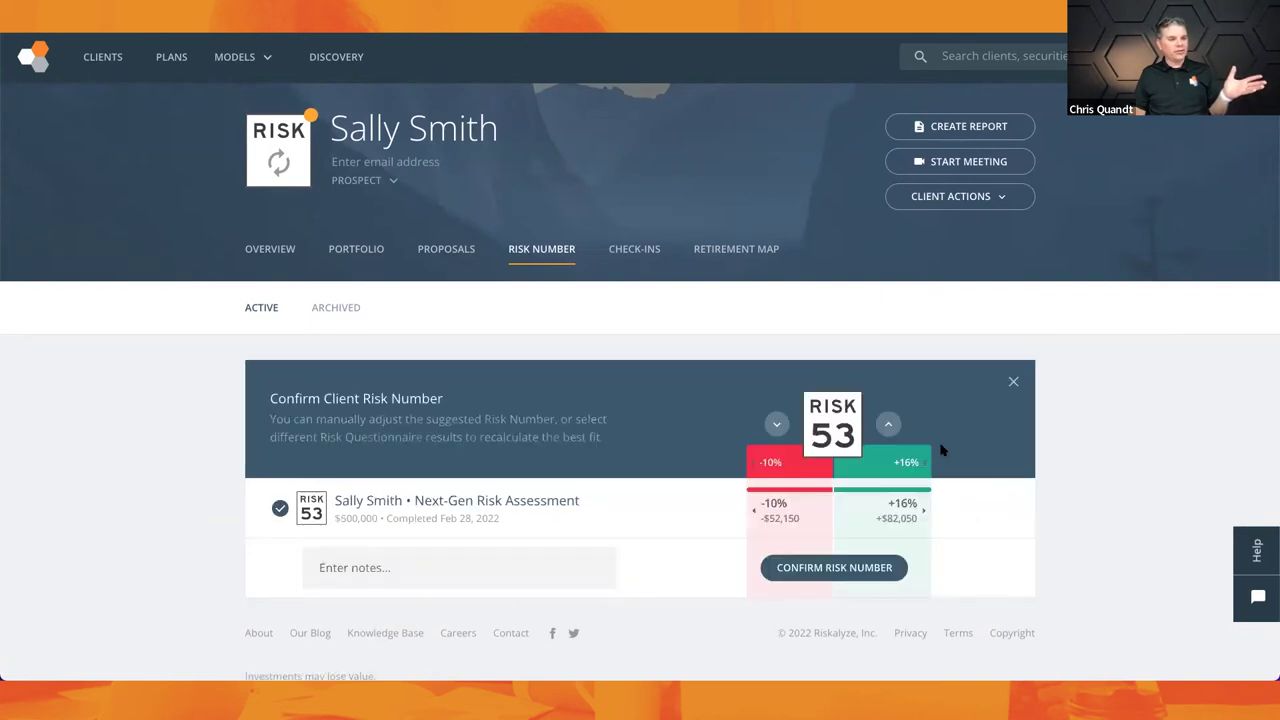
scroll(913, 441, down, 1)
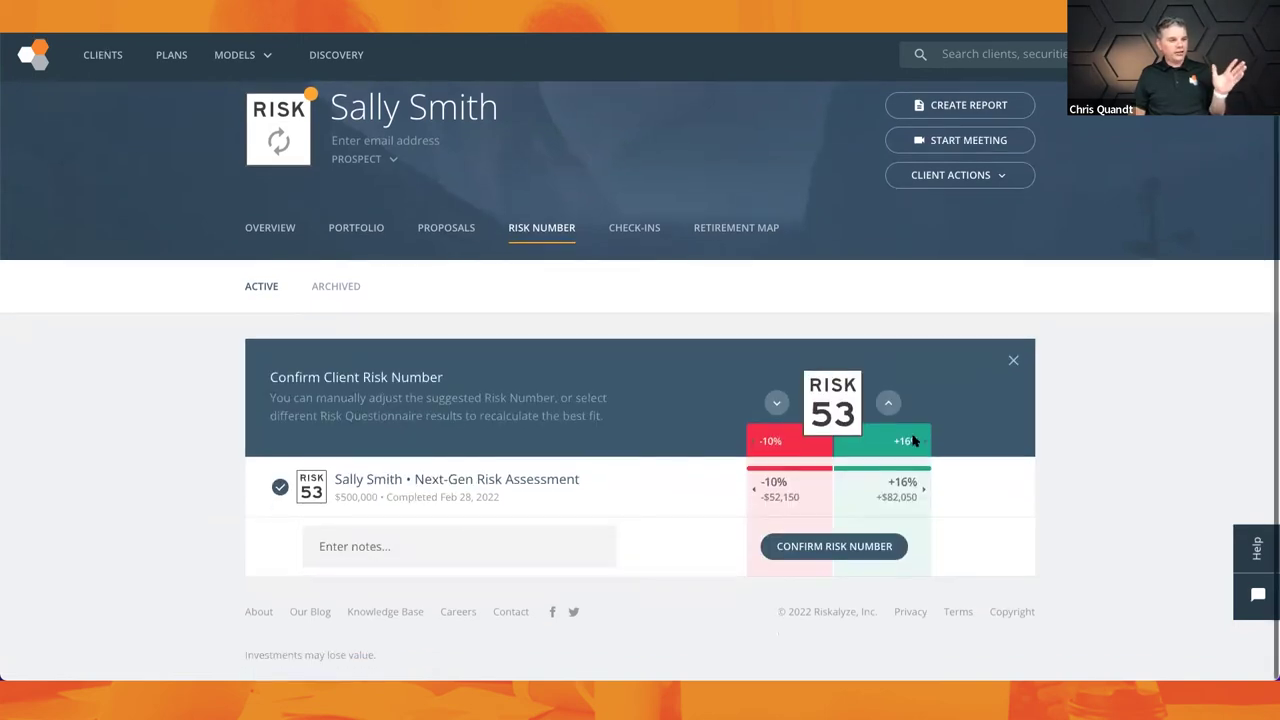
click(777, 403)
click(778, 404)
click(778, 404)
click(778, 404)
click(778, 404)
click(778, 404)
click(778, 404)
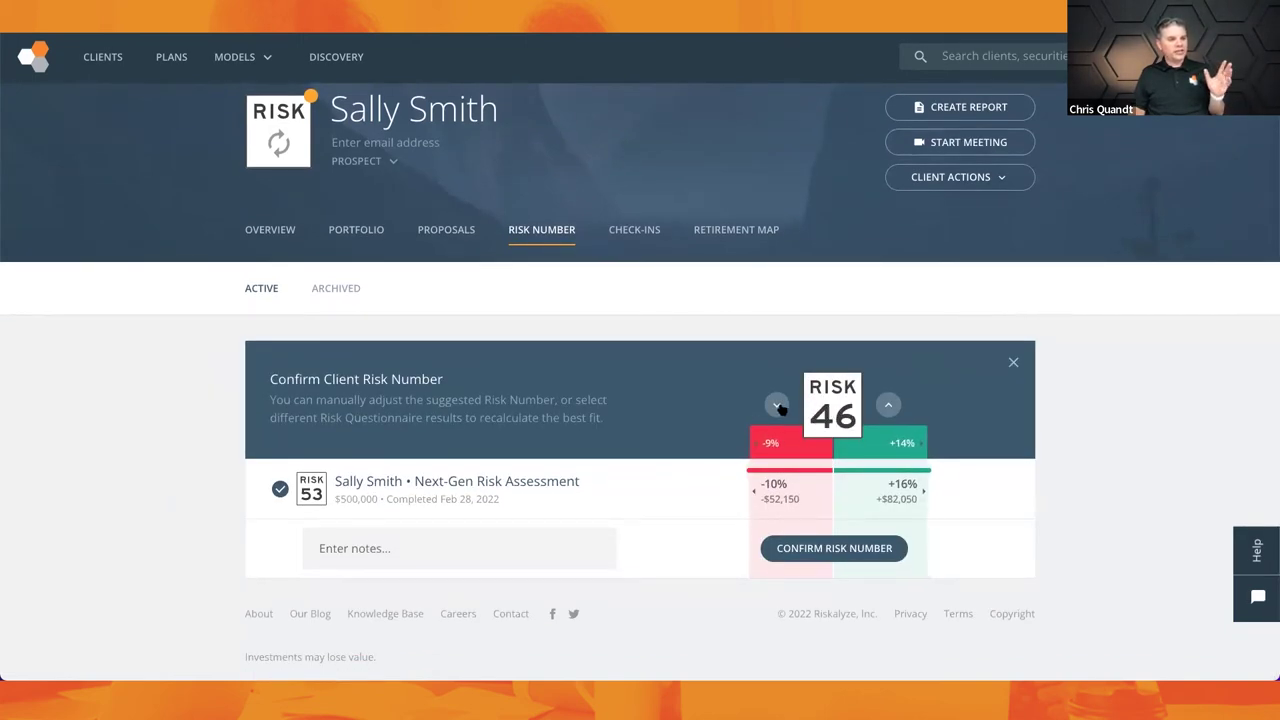
click(889, 405)
click(890, 406)
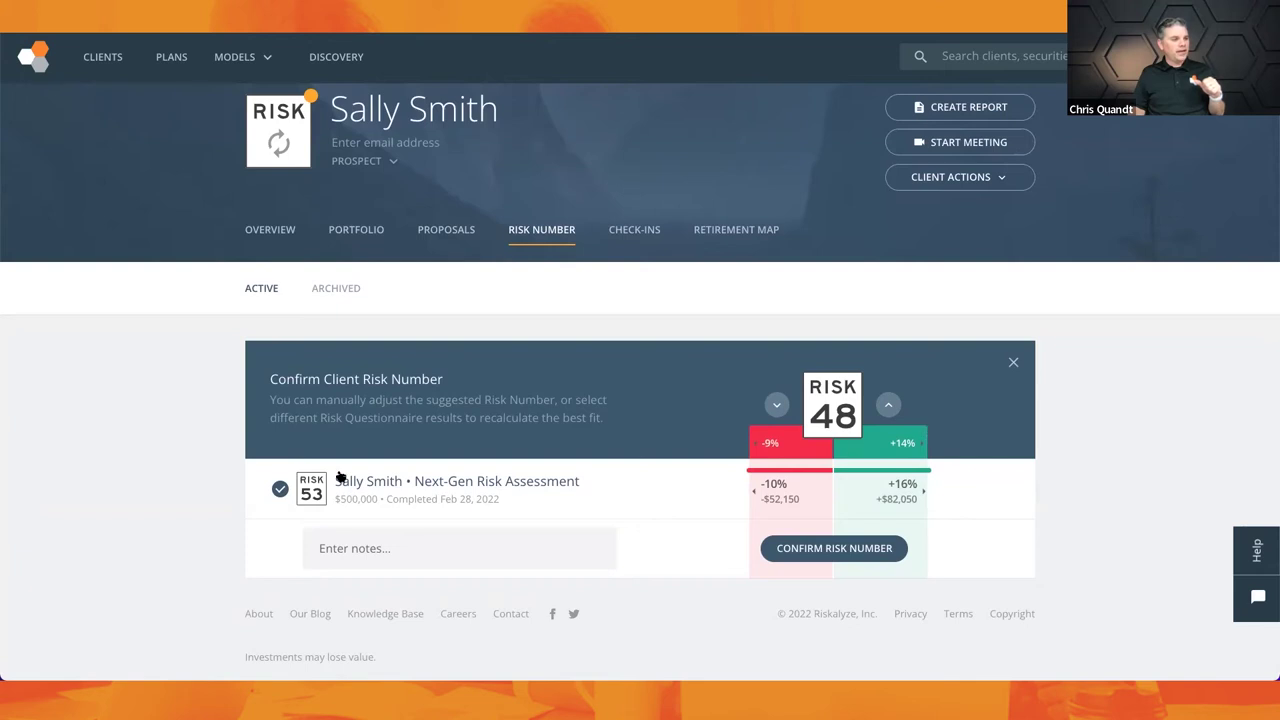
click(866, 558)
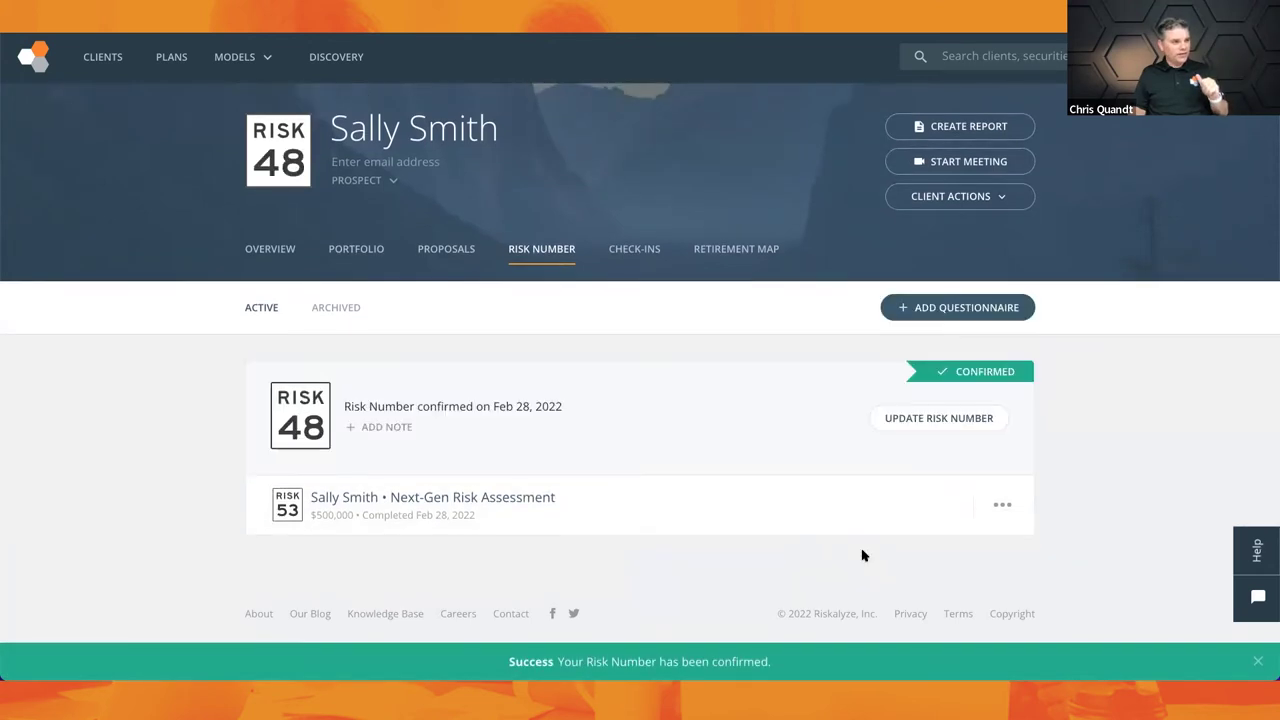
- Review the completed Next-Gen Risk Assessment's goals, sentiment, comfort zone answers, status notes and acceptable six-month risk, and close it
click(436, 500)
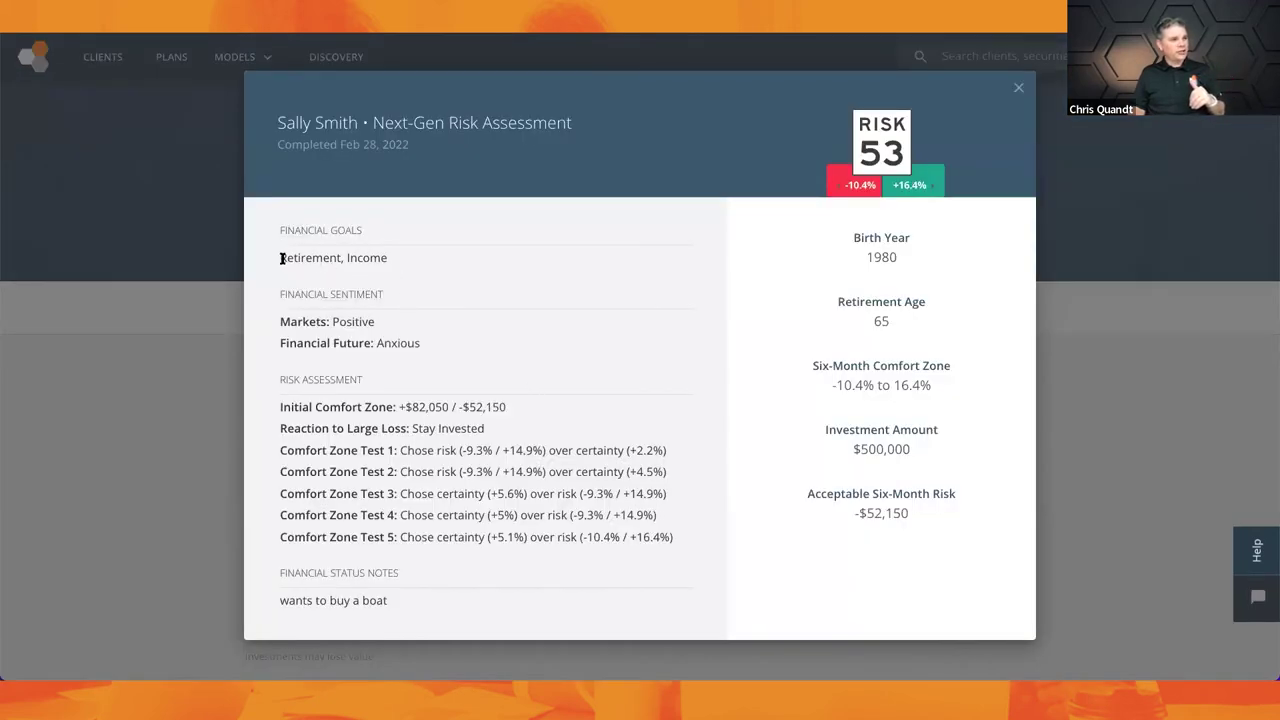
drag(281, 258, 378, 258)
drag(280, 318, 423, 348)
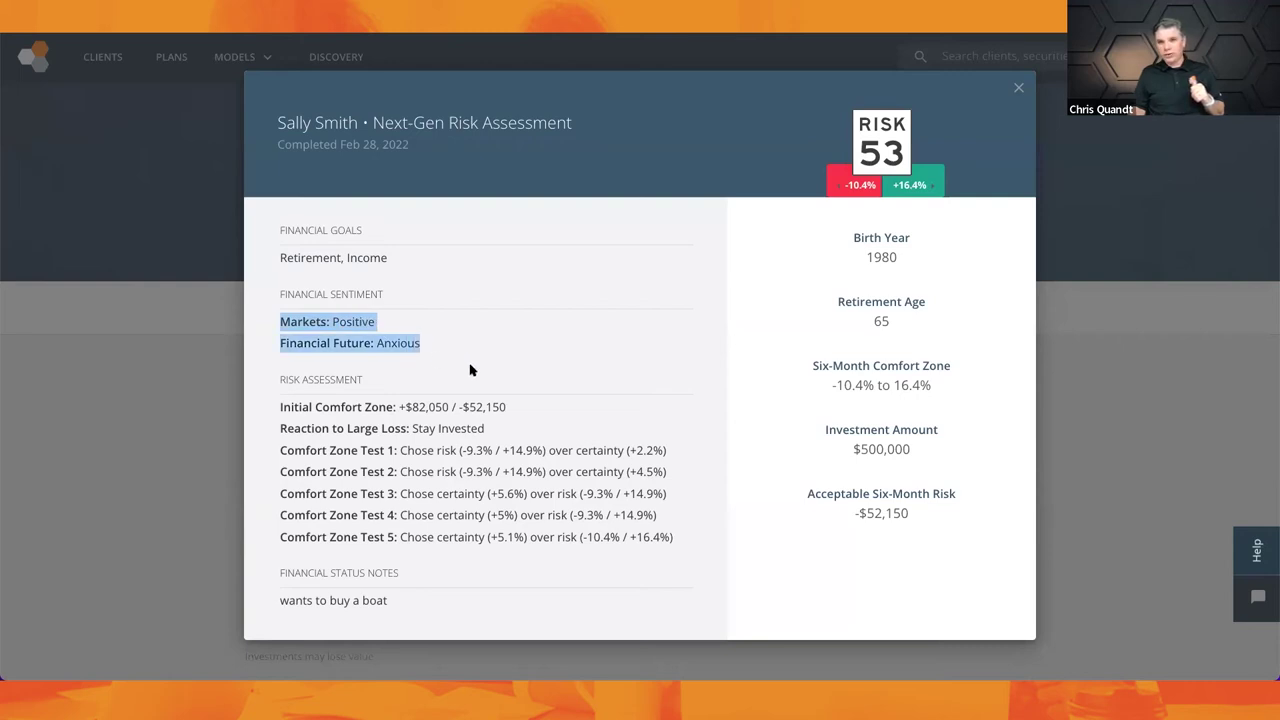
drag(282, 408, 535, 464)
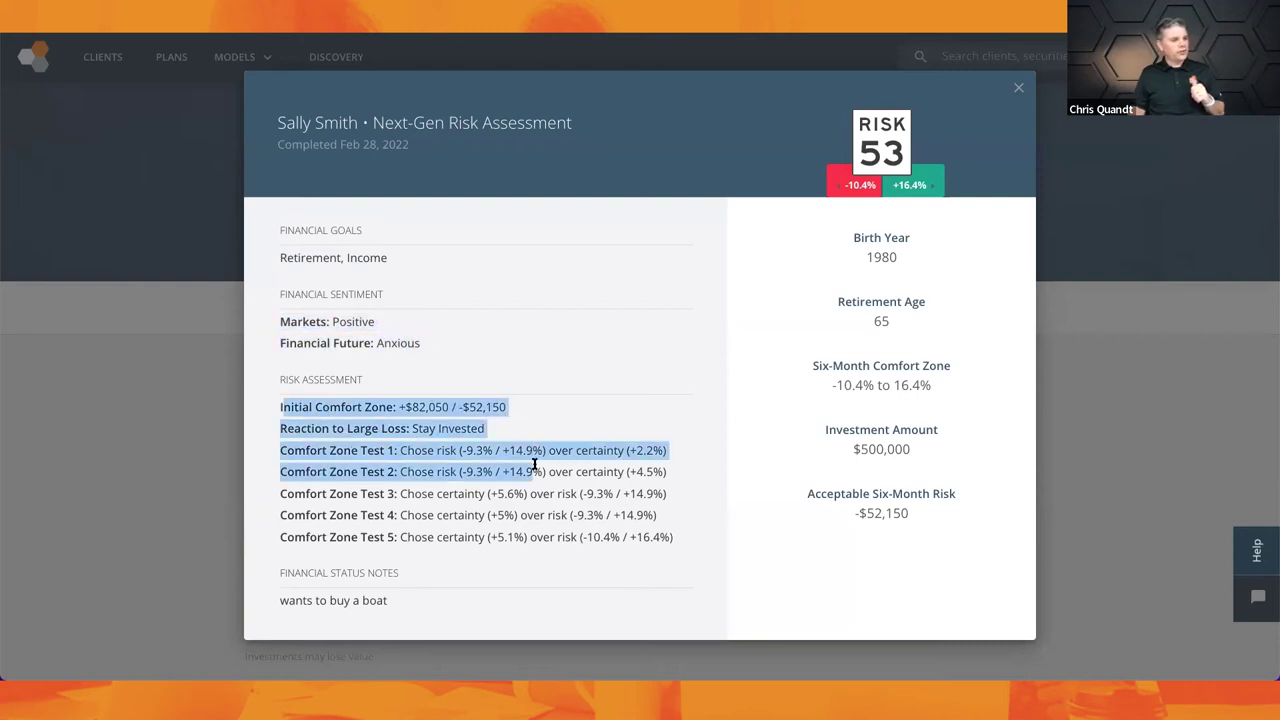
click(529, 436)
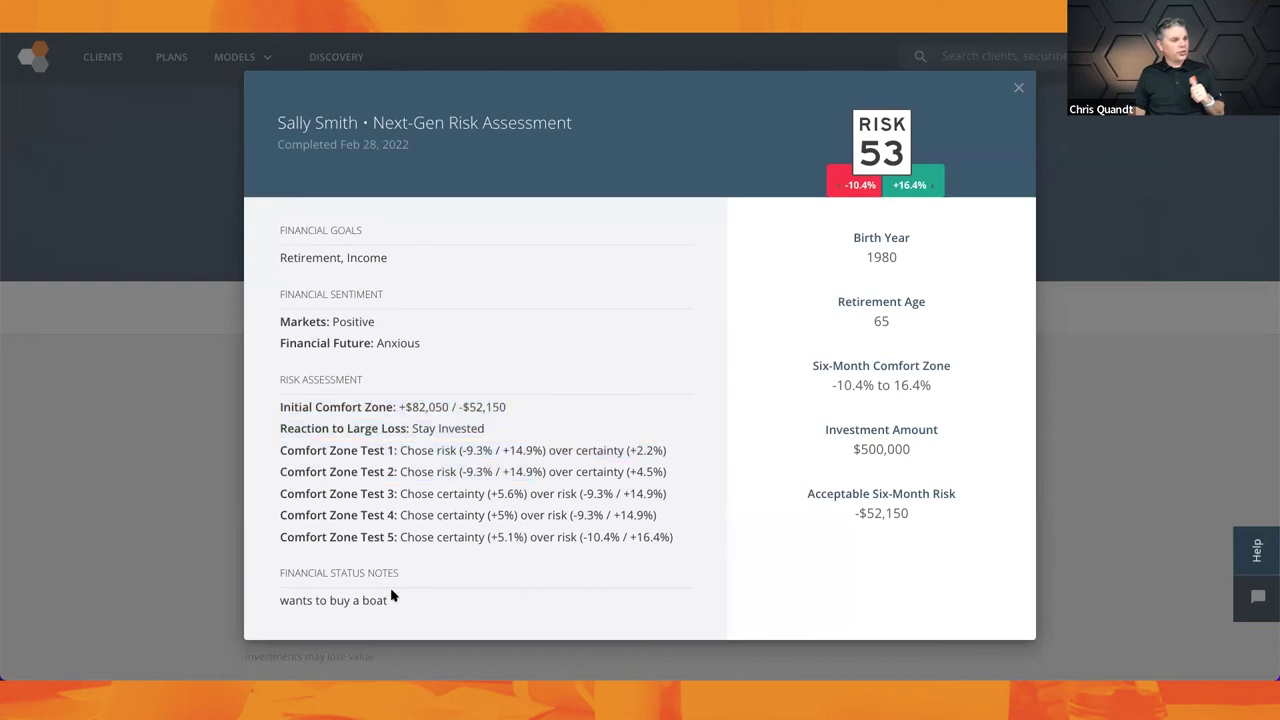
drag(400, 602, 280, 603)
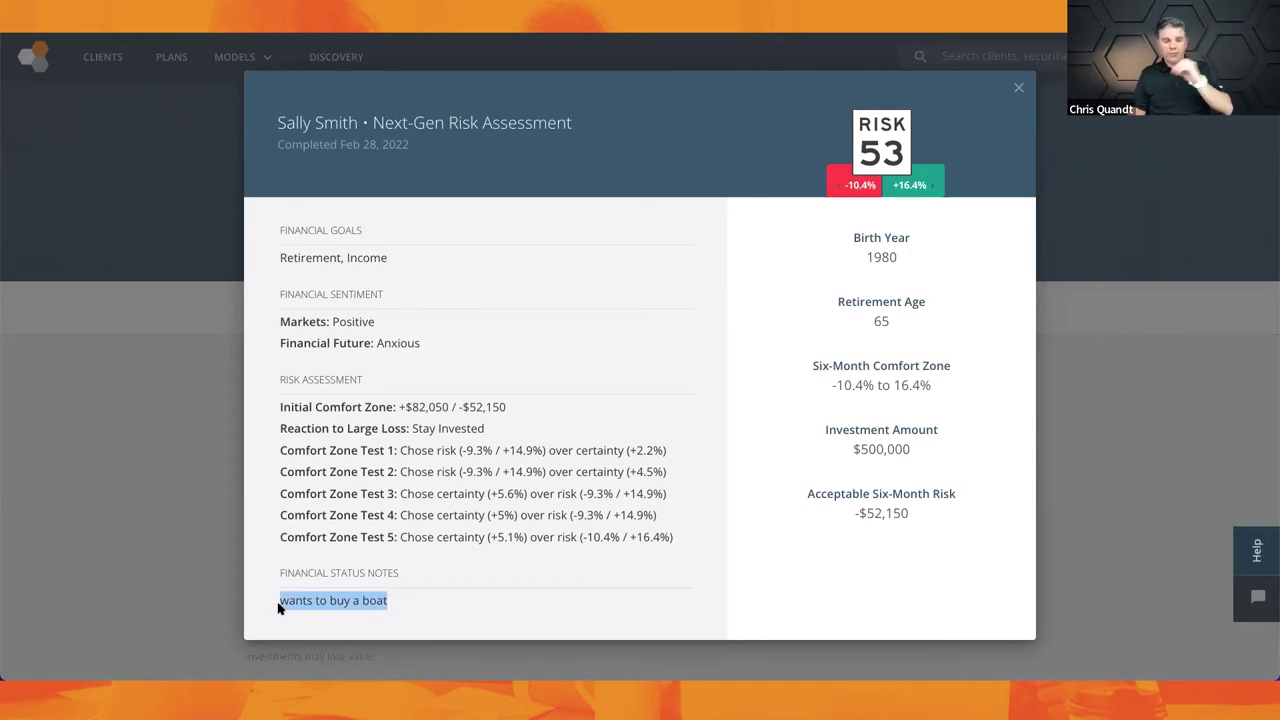
click(822, 366)
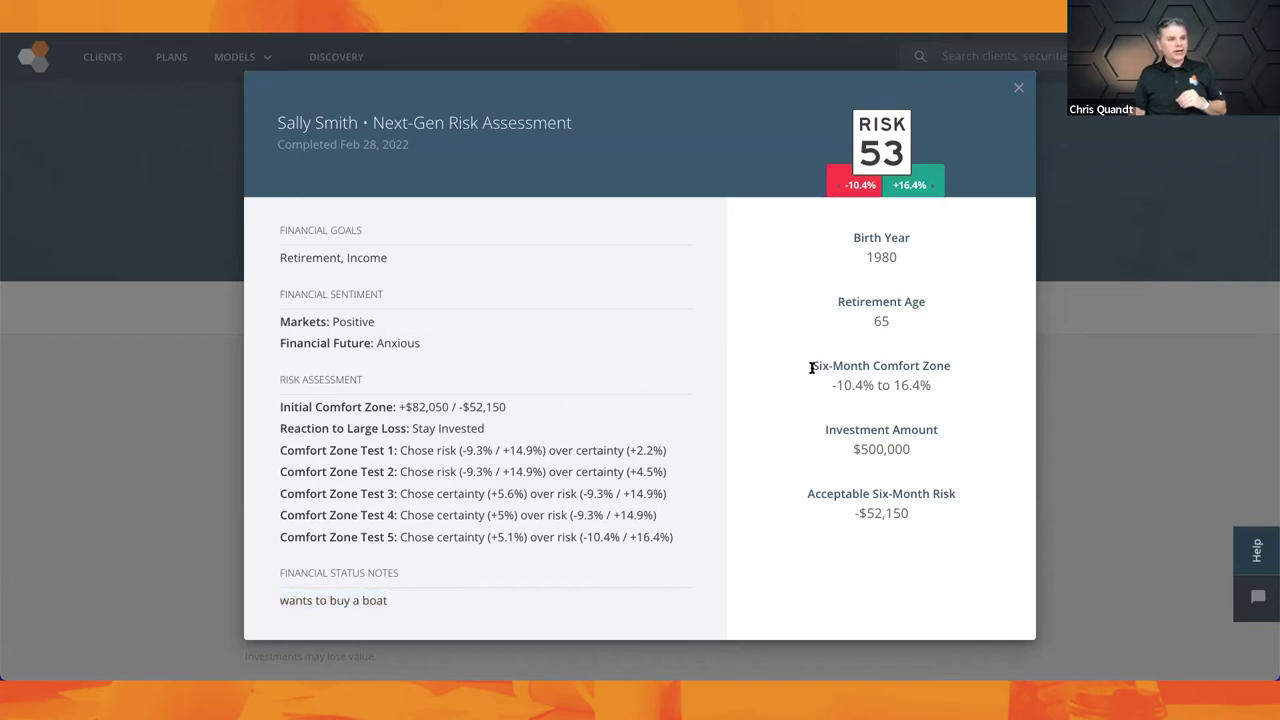
drag(806, 494, 940, 519)
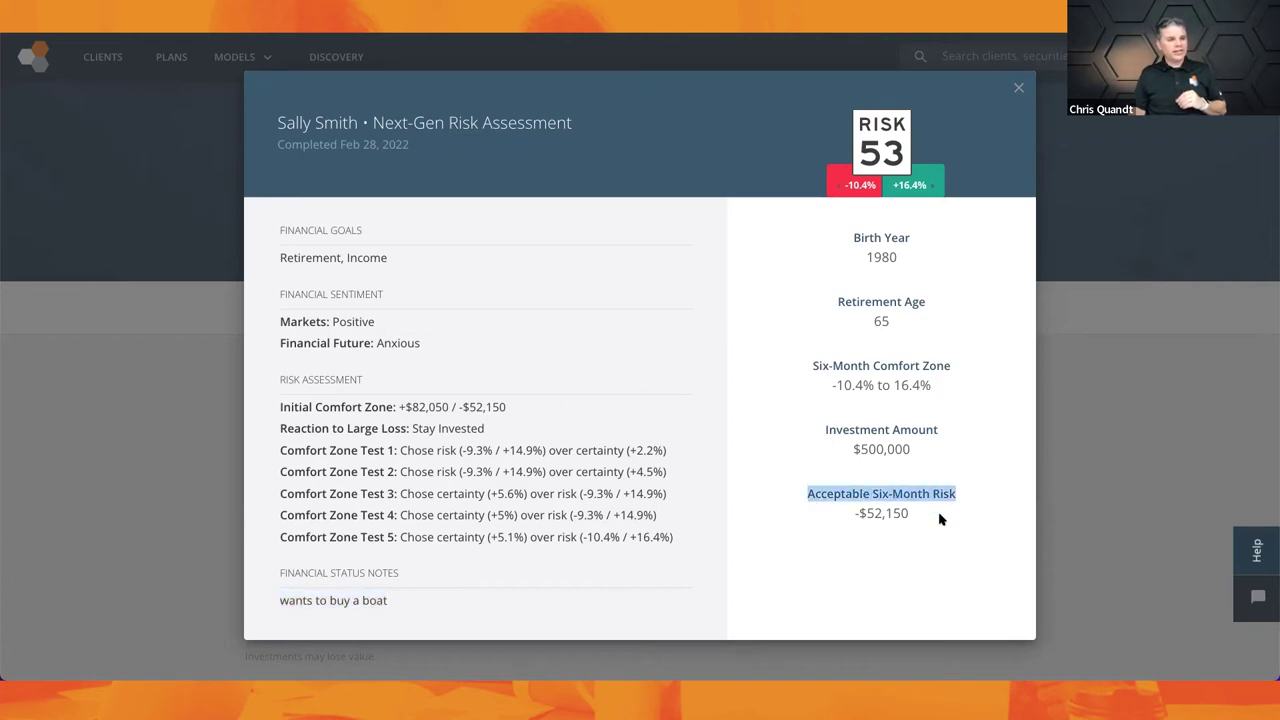
click(1018, 90)
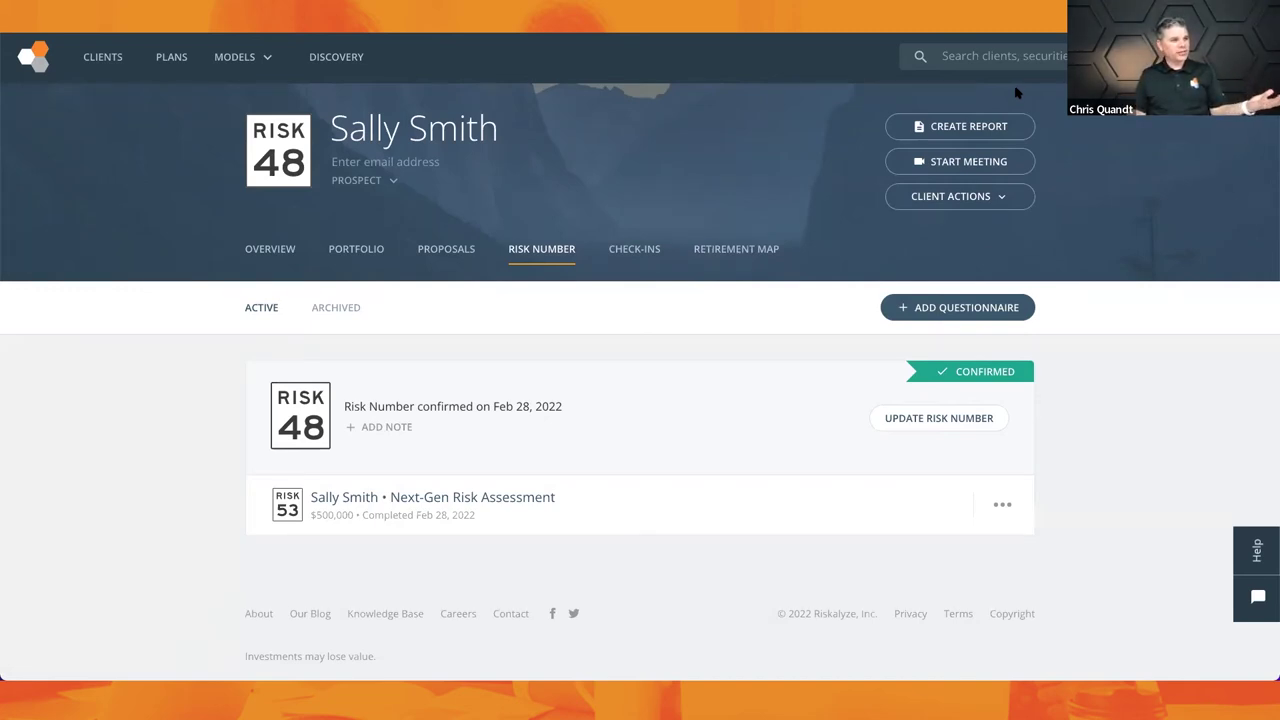
- Start creating the client's current portfolio from the client overview
click(270, 252)
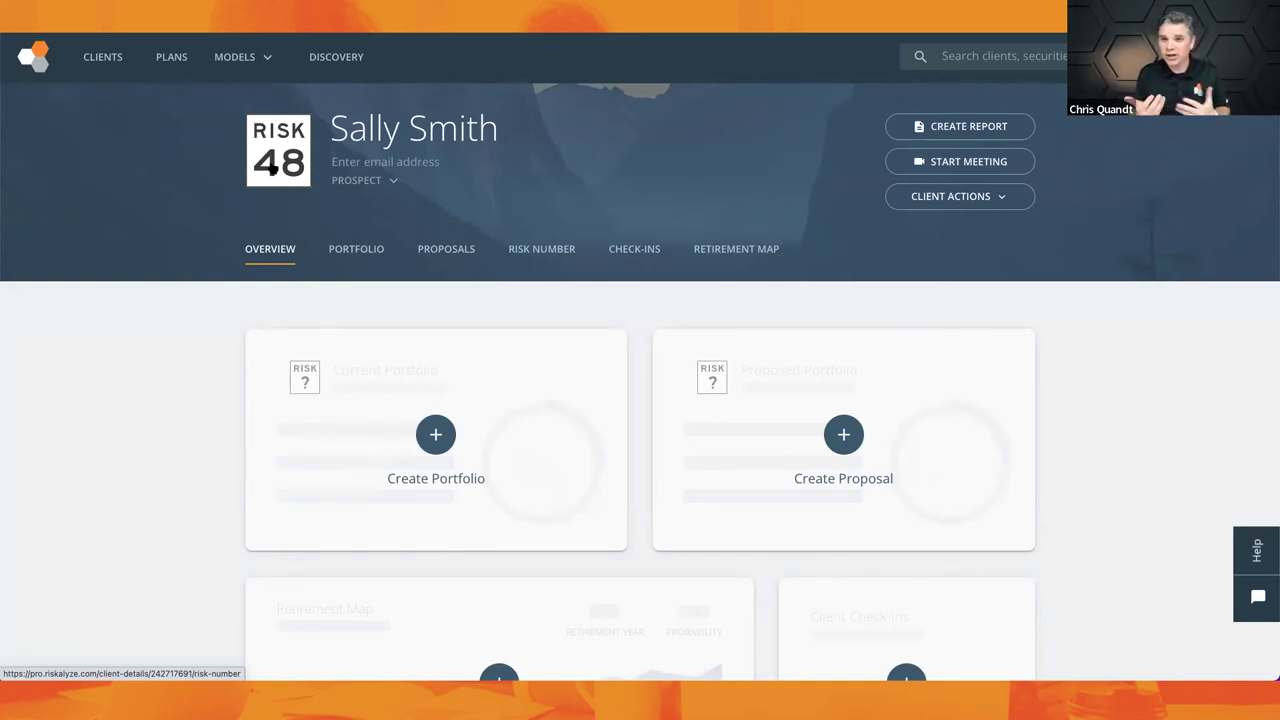
click(446, 388)
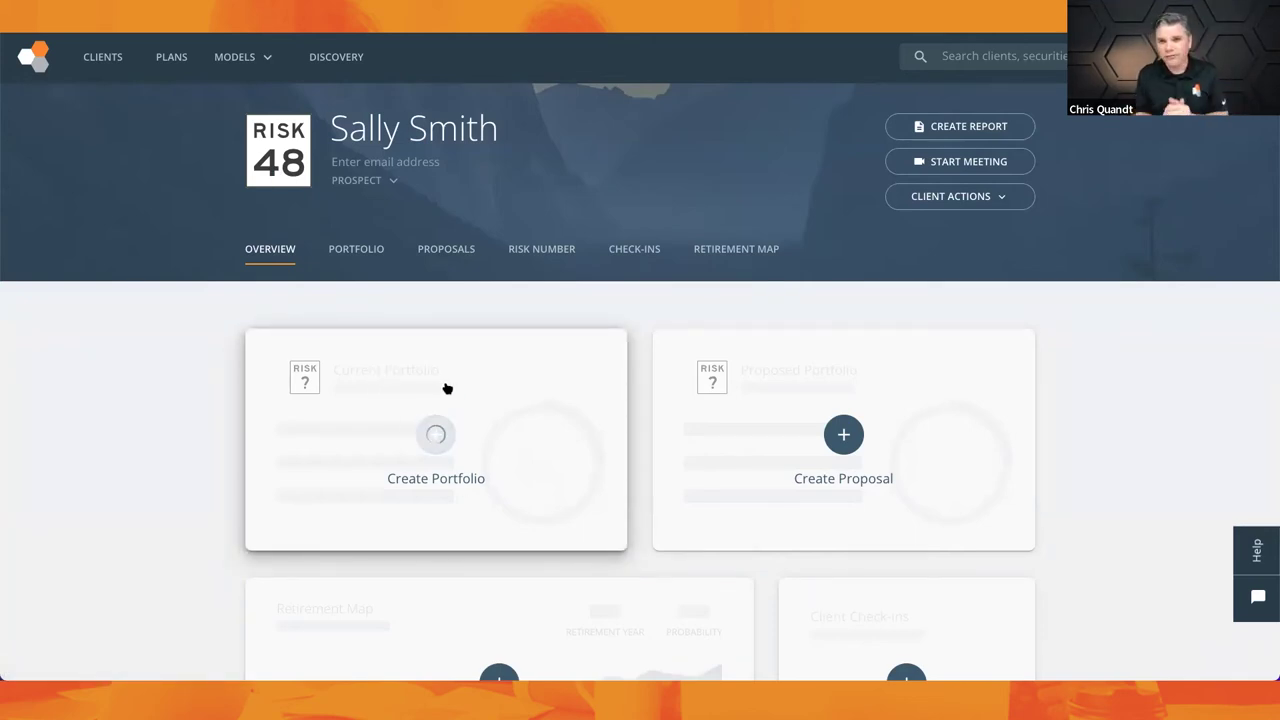